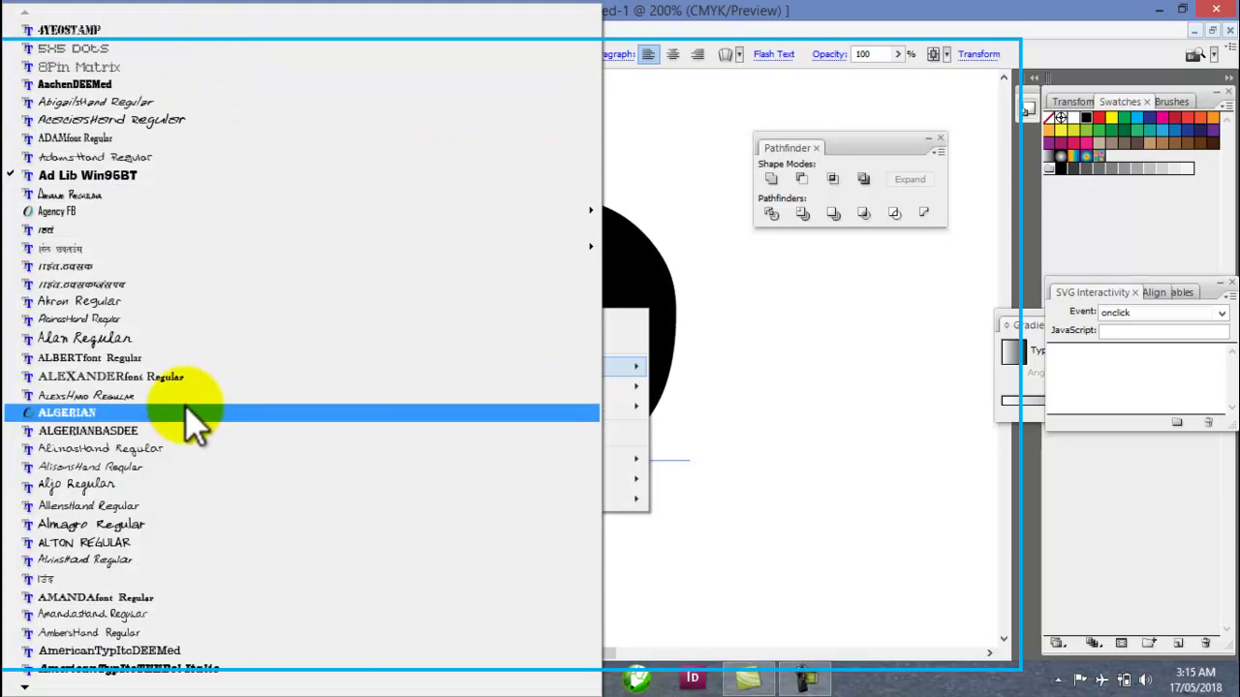
- Change the letter D's font to Blackoak Std and shift the letter slightly on the artboard
click(41, 689)
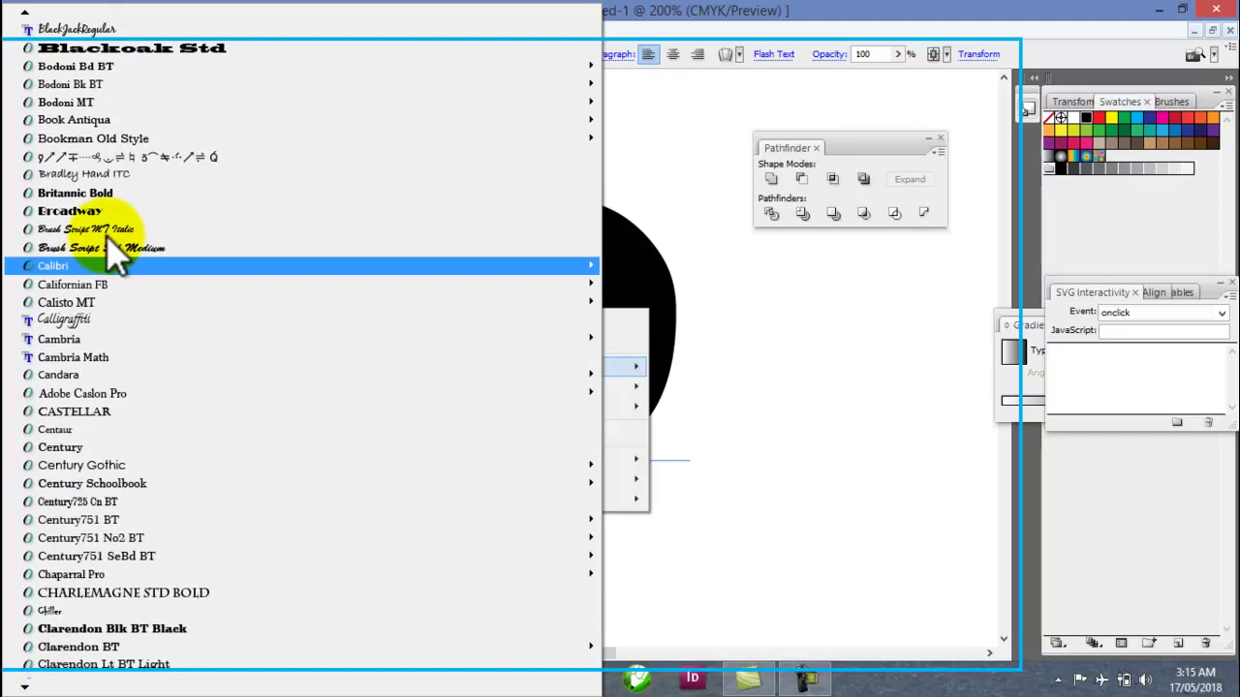
click(139, 47)
click(298, 431)
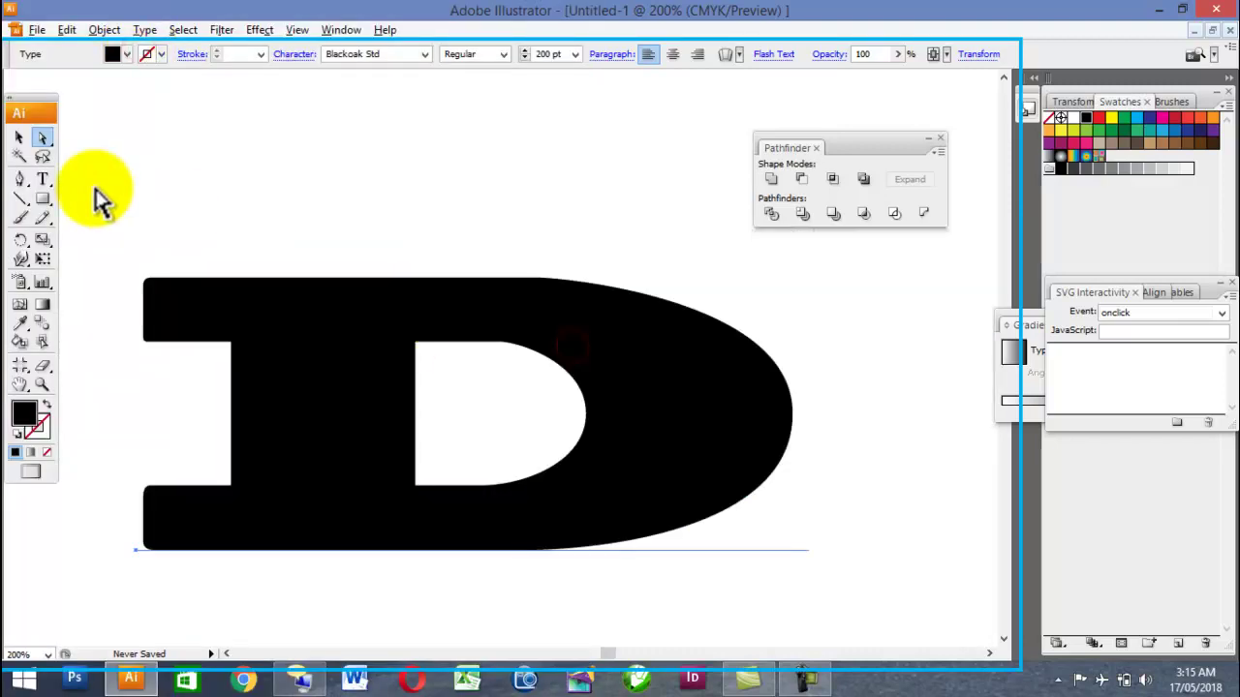
click(20, 138)
scroll(360, 461, down, 3)
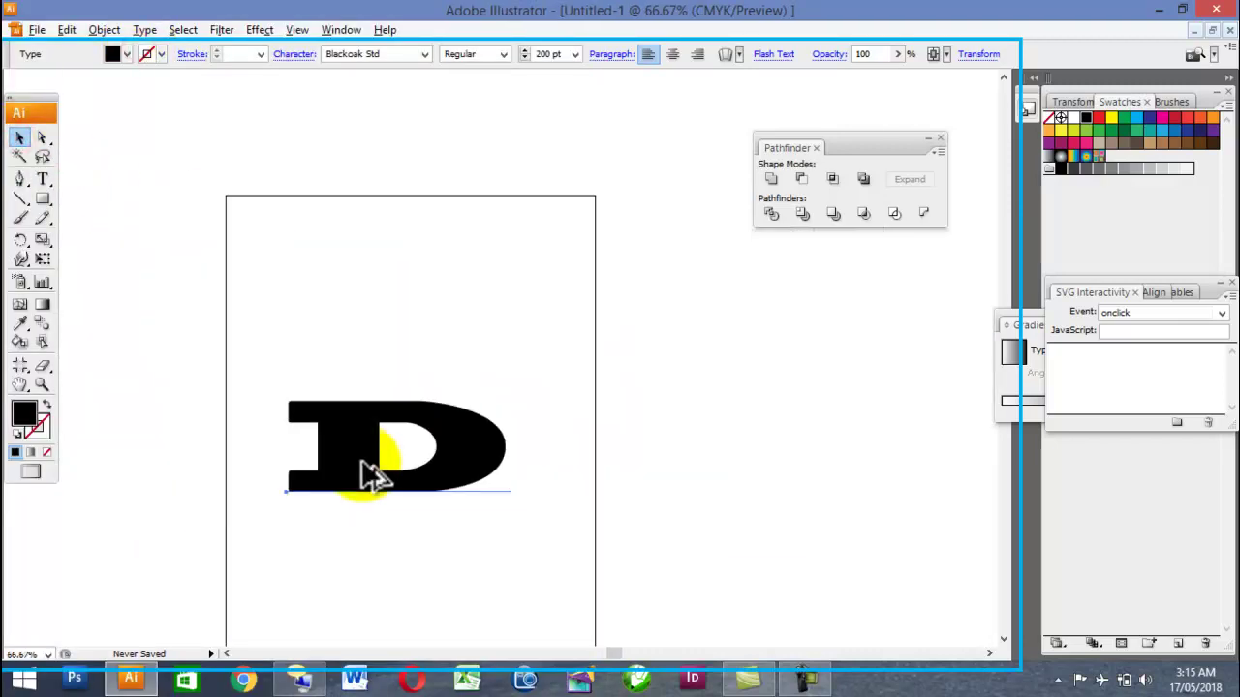
click(377, 443)
drag(489, 454, 472, 450)
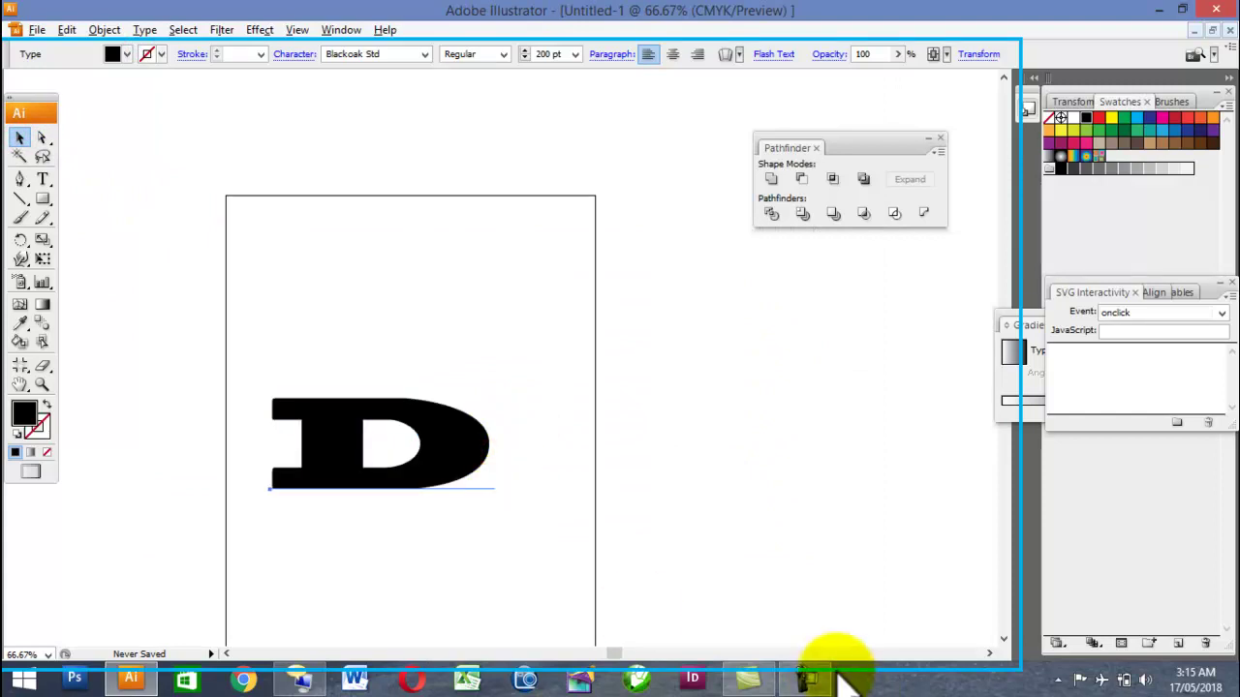
click(807, 678)
click(1143, 593)
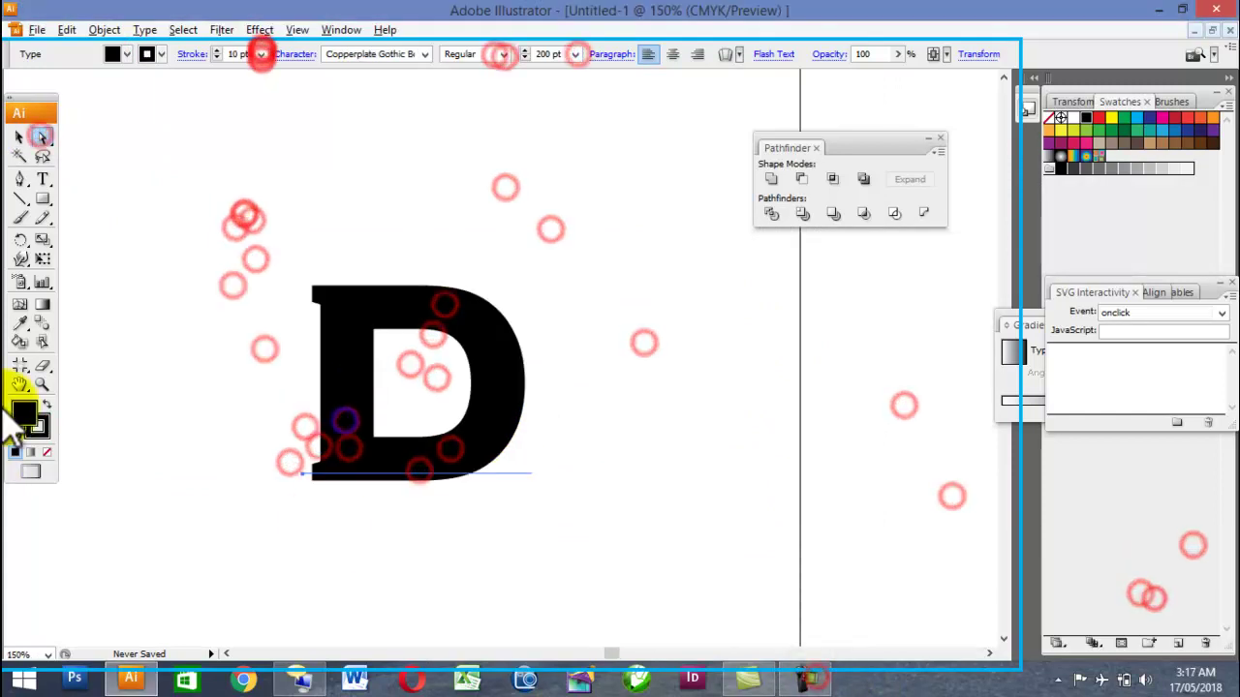
- Draw a Pen curve about 246 pt wide and 147 pt high from the D's lower-left corner diagonally up past its upper-right side
click(20, 178)
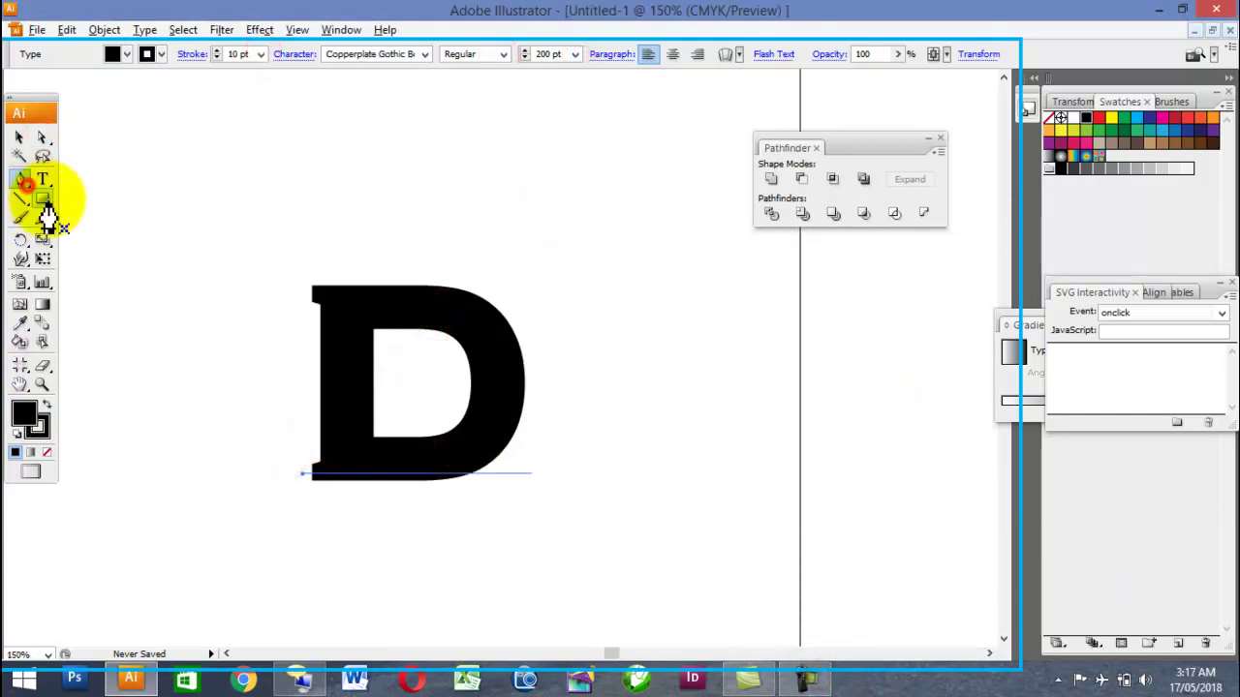
click(312, 479)
drag(720, 309, 761, 277)
click(646, 282)
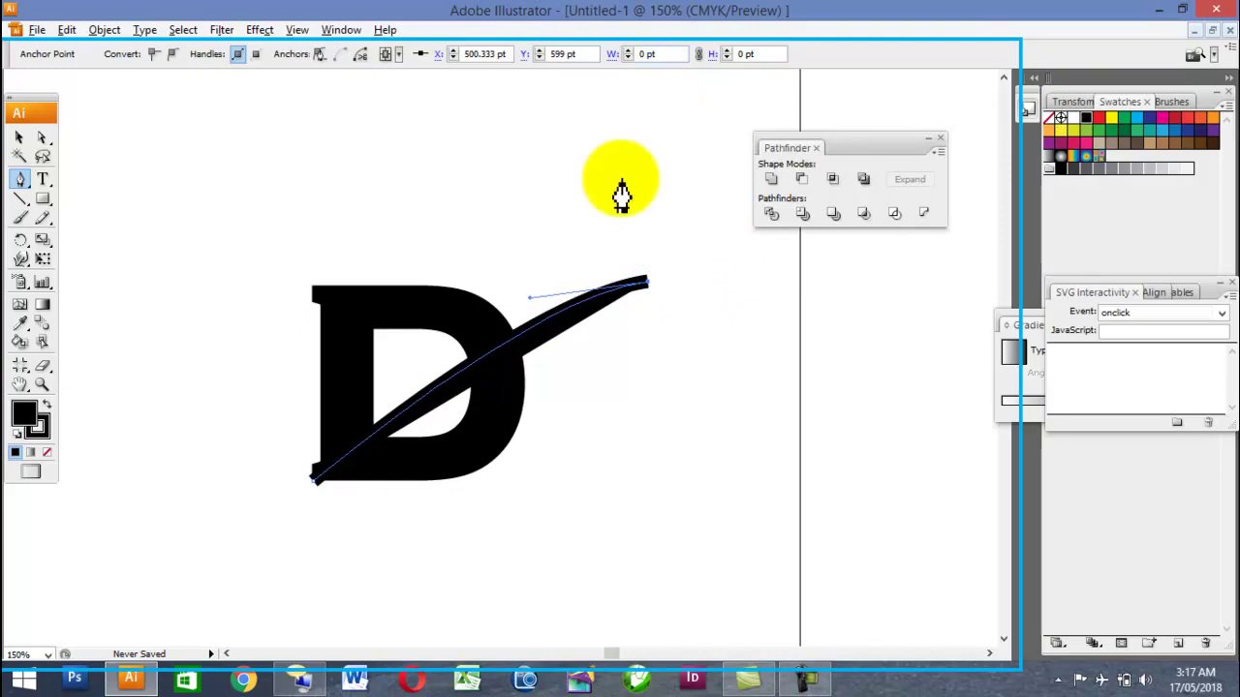
click(559, 328)
key(ctrl+z)
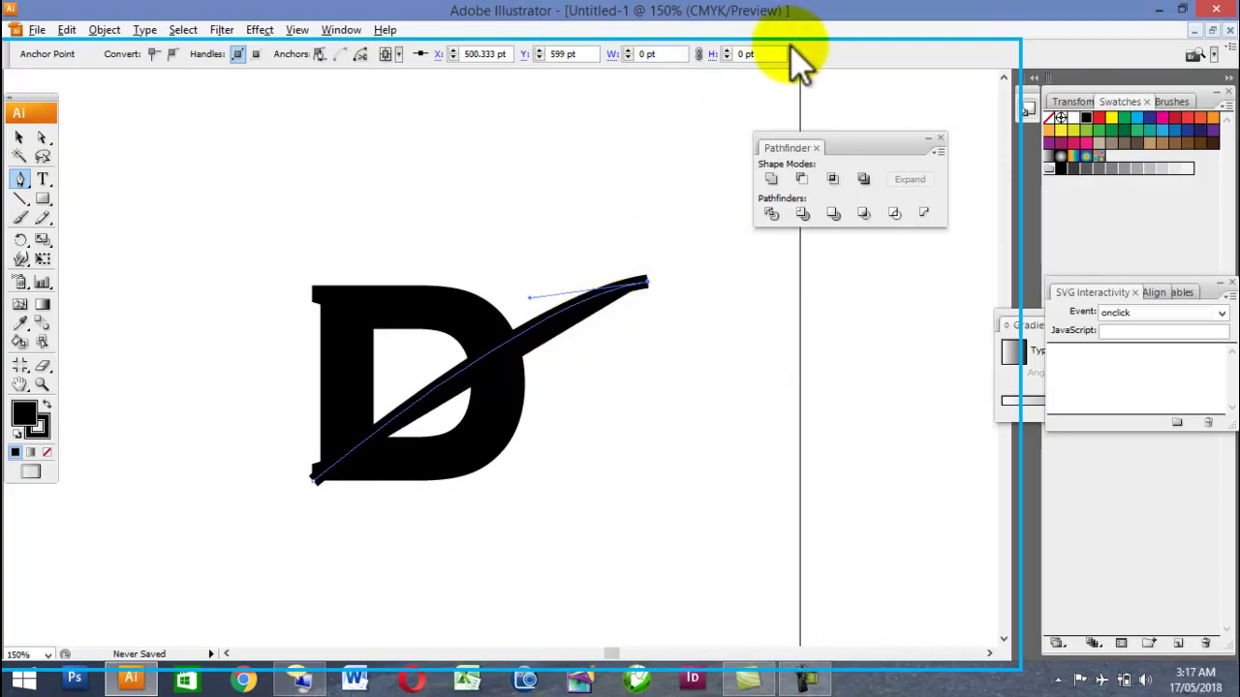
- Set the diagonal curve's stroke weight to 1 pt and its fill to none
click(20, 137)
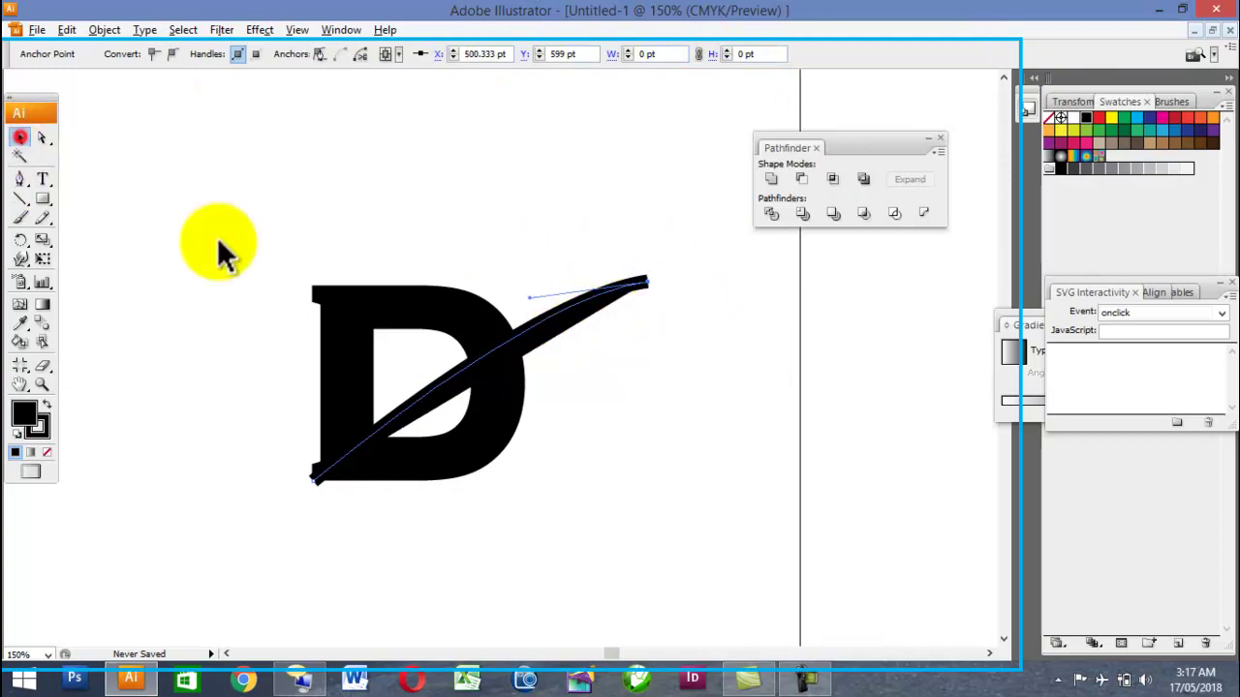
click(465, 388)
click(261, 53)
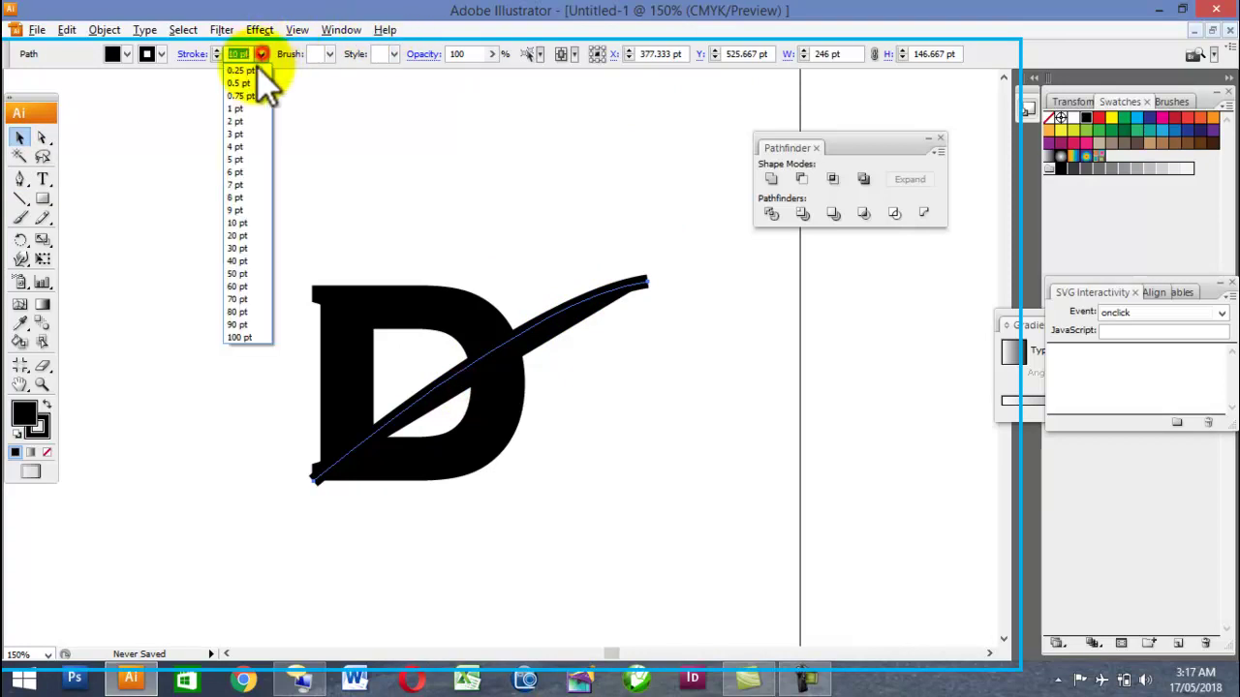
click(234, 131)
click(261, 54)
click(234, 109)
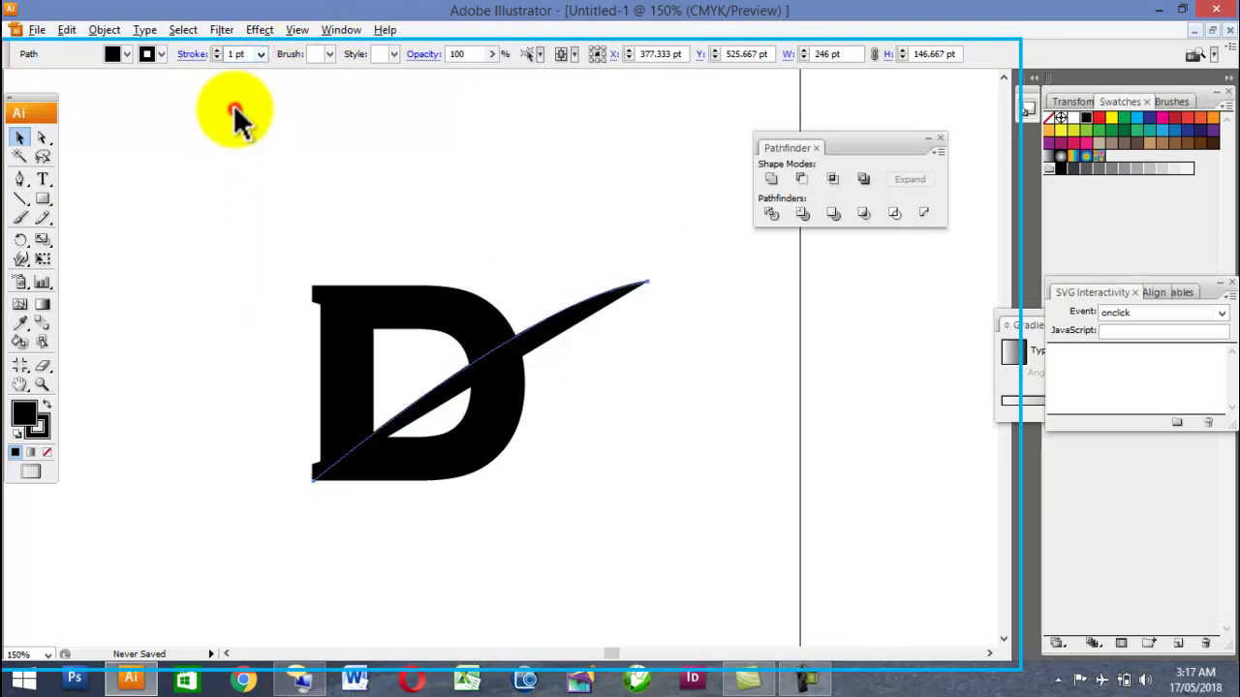
click(1050, 117)
- Continue the path from its upper-right tip with a second curve back to the outer edge of the D's stem, just above the lower serif
click(19, 179)
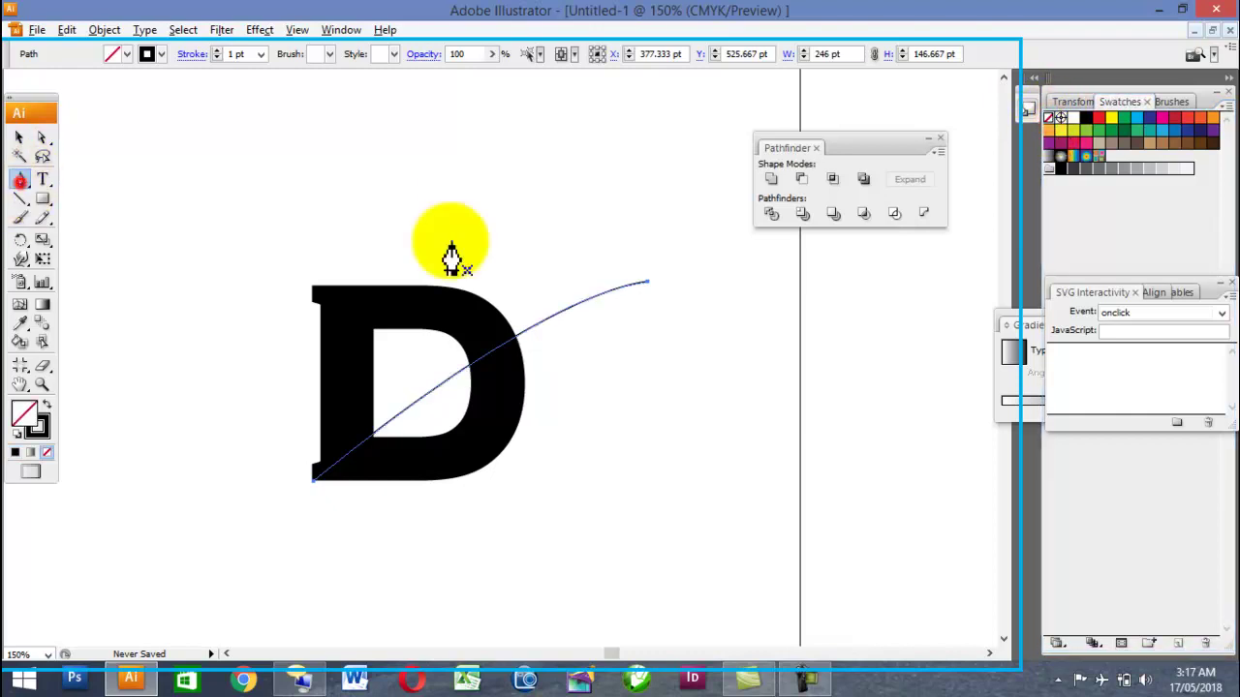
click(648, 283)
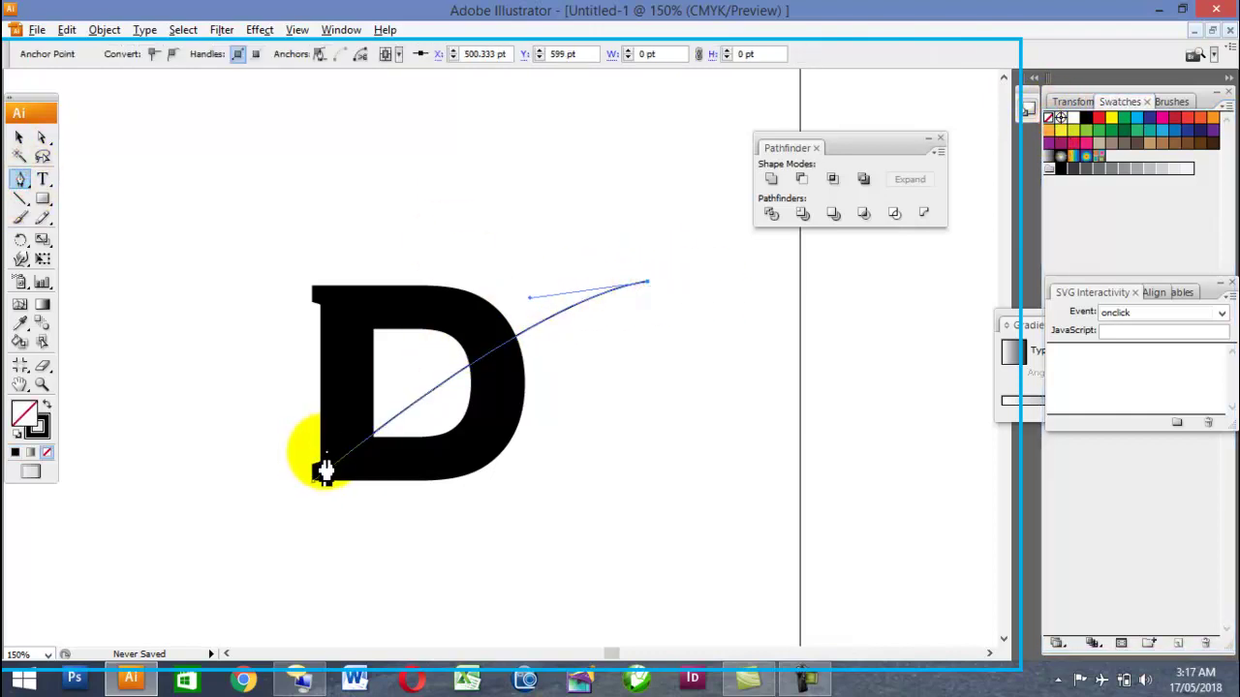
drag(320, 449, 113, 606)
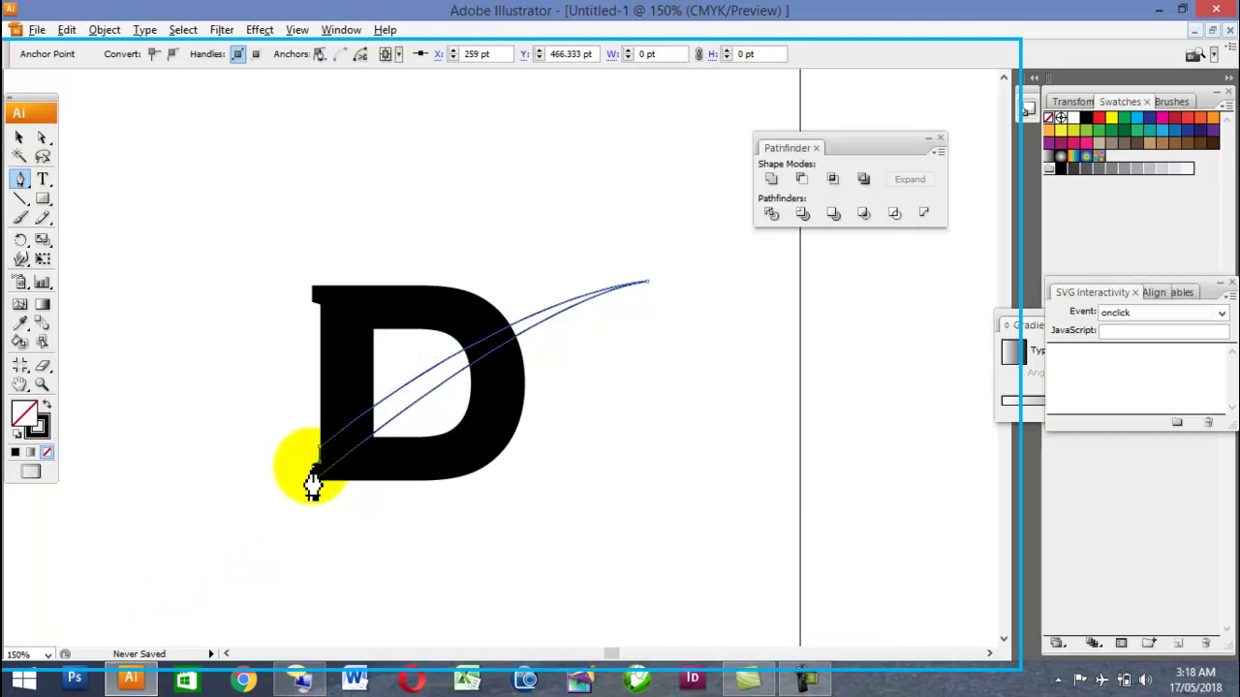
- Trace the D's lower-left serif to close the swoosh path at its starting corner, and fill the swoosh with black
scroll(314, 466, up, 5)
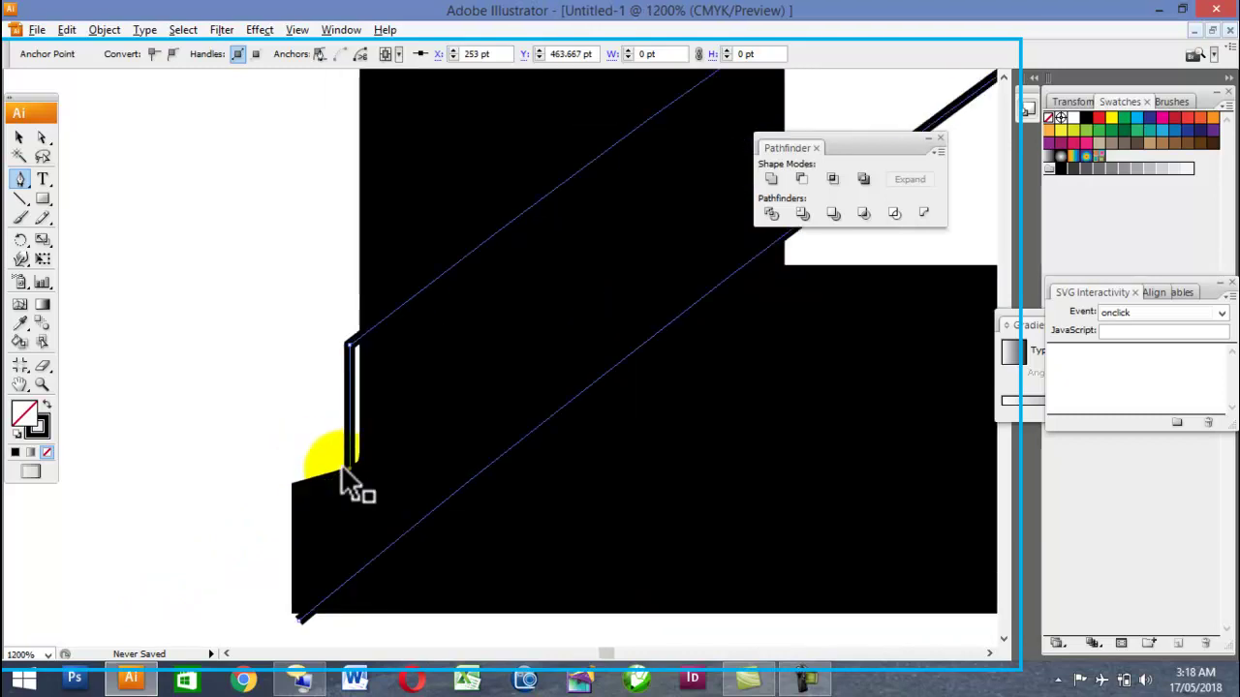
click(357, 455)
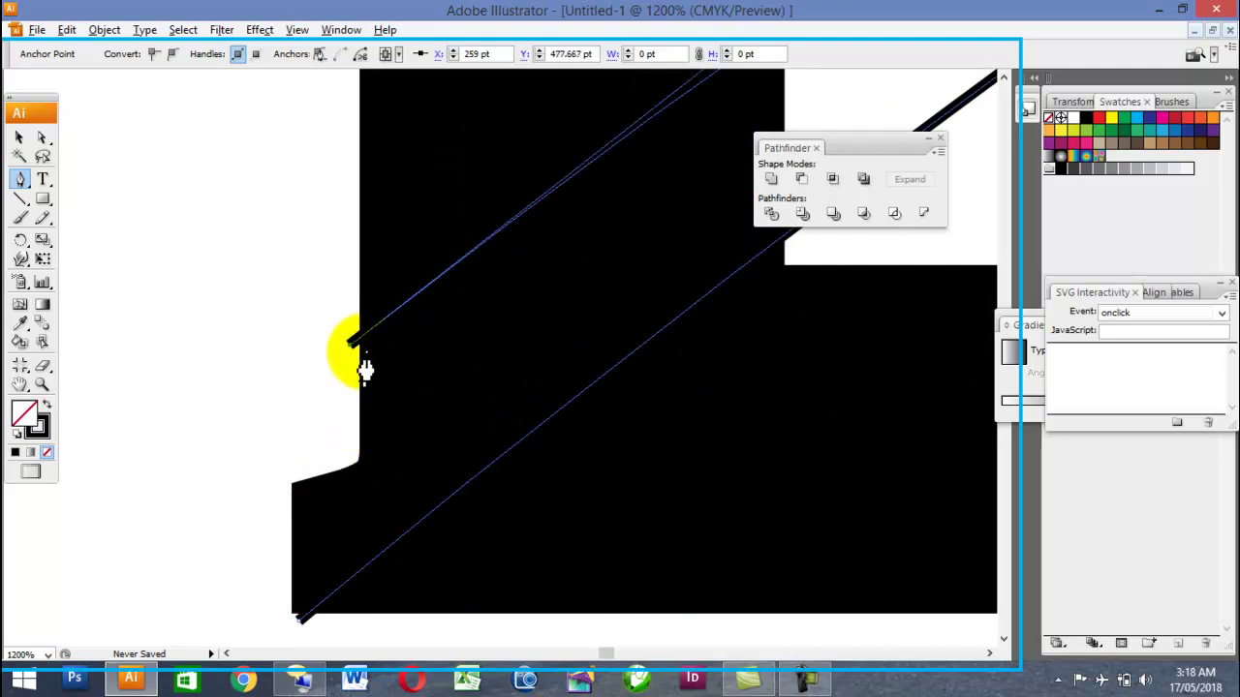
drag(361, 348, 357, 457)
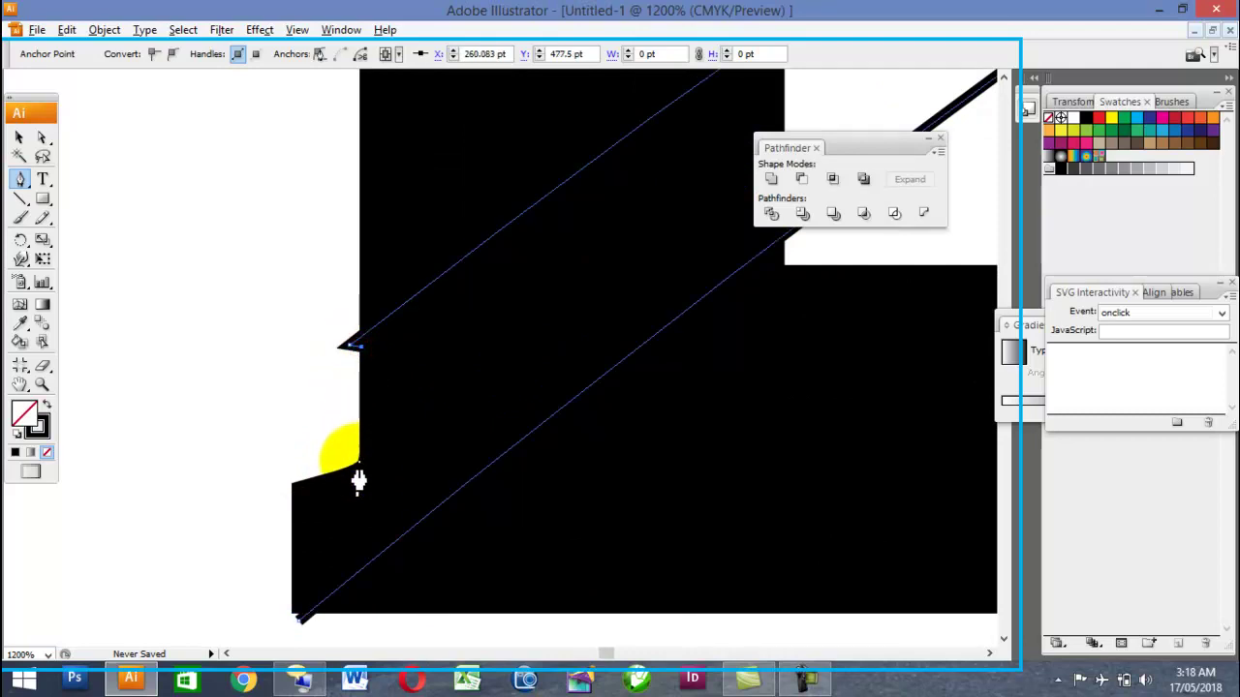
click(291, 484)
click(292, 612)
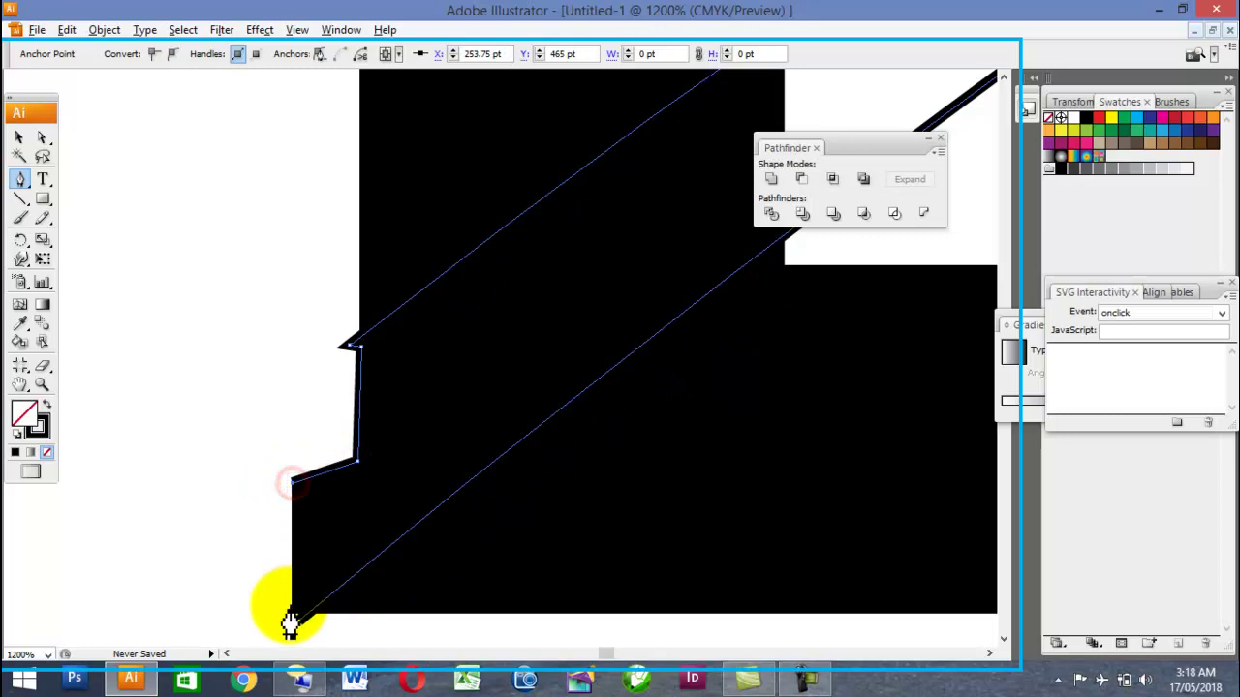
click(303, 620)
scroll(330, 521, down, 6)
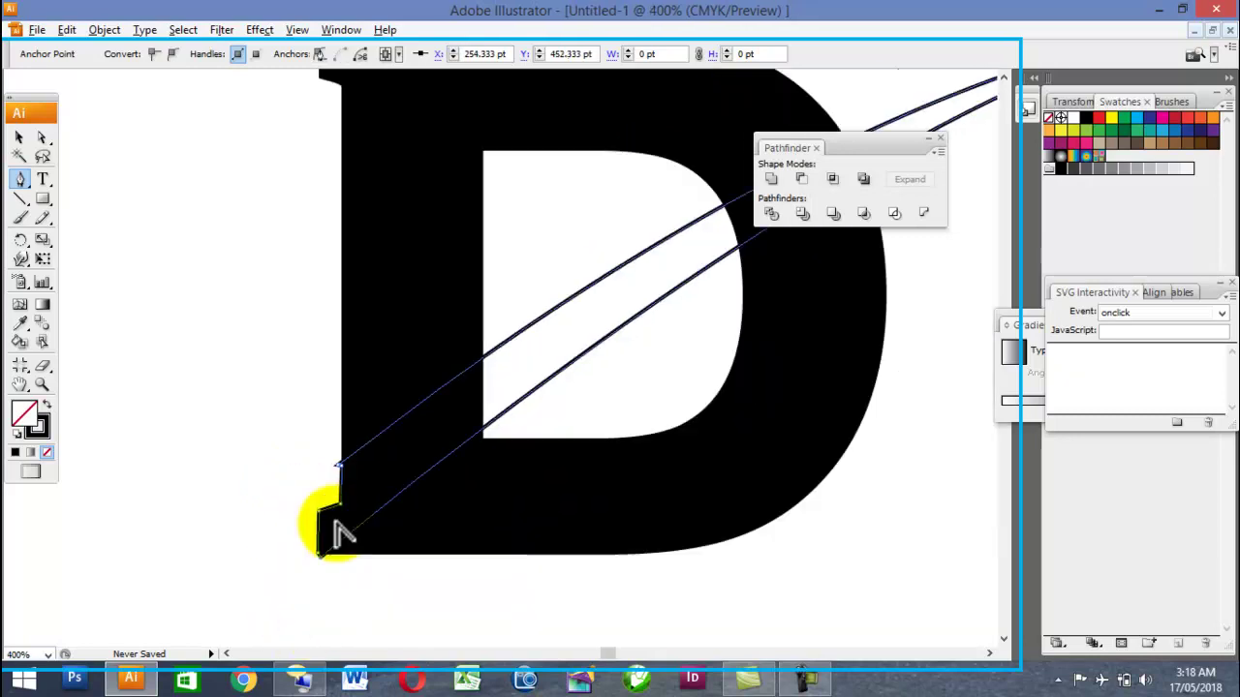
click(1061, 118)
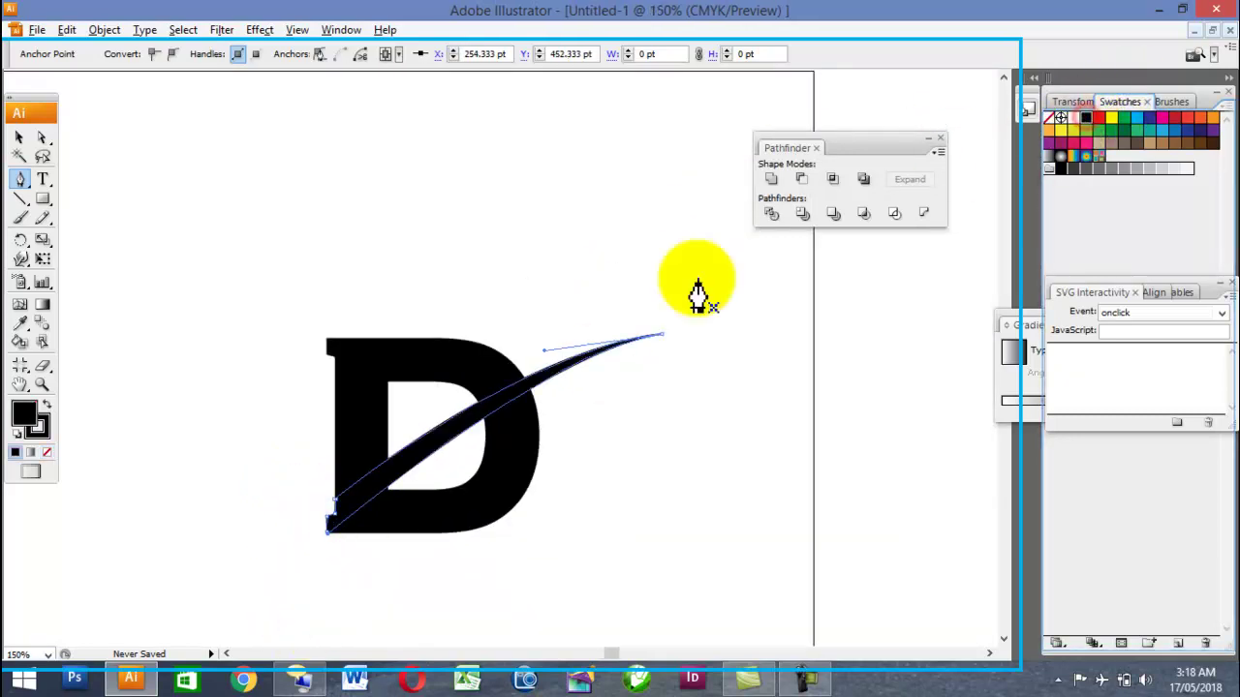
click(388, 265)
click(364, 492)
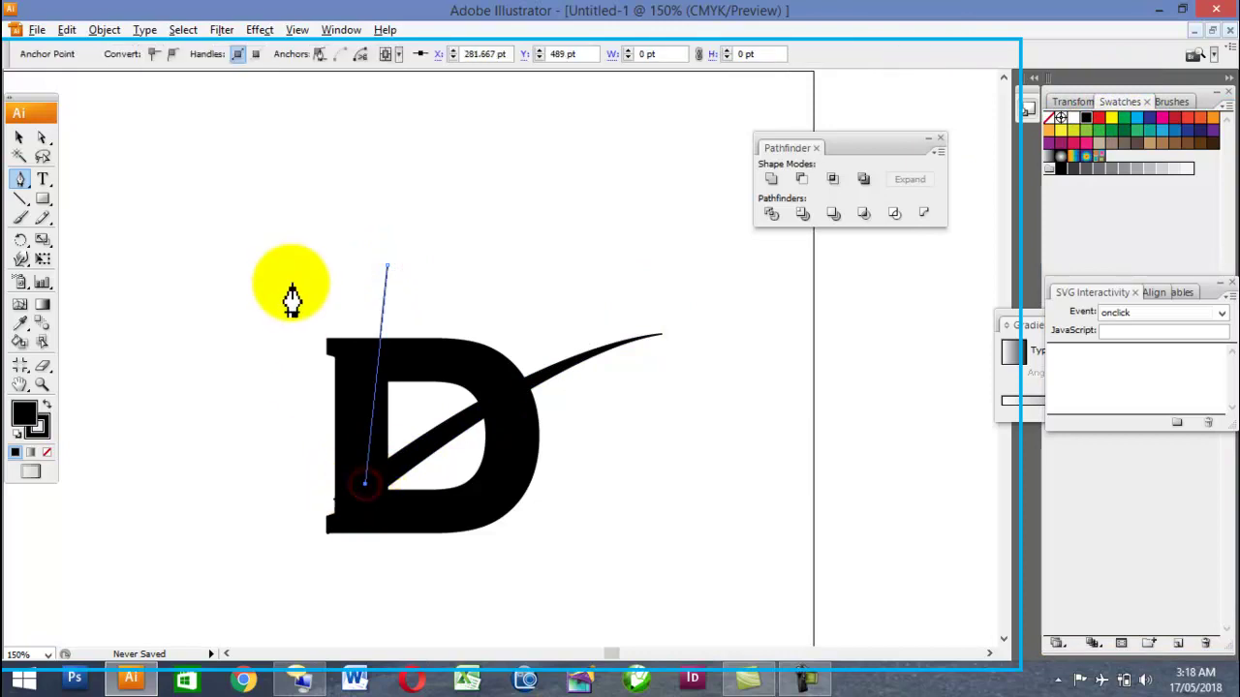
key(ctrl+z)
scroll(410, 470, up, 2)
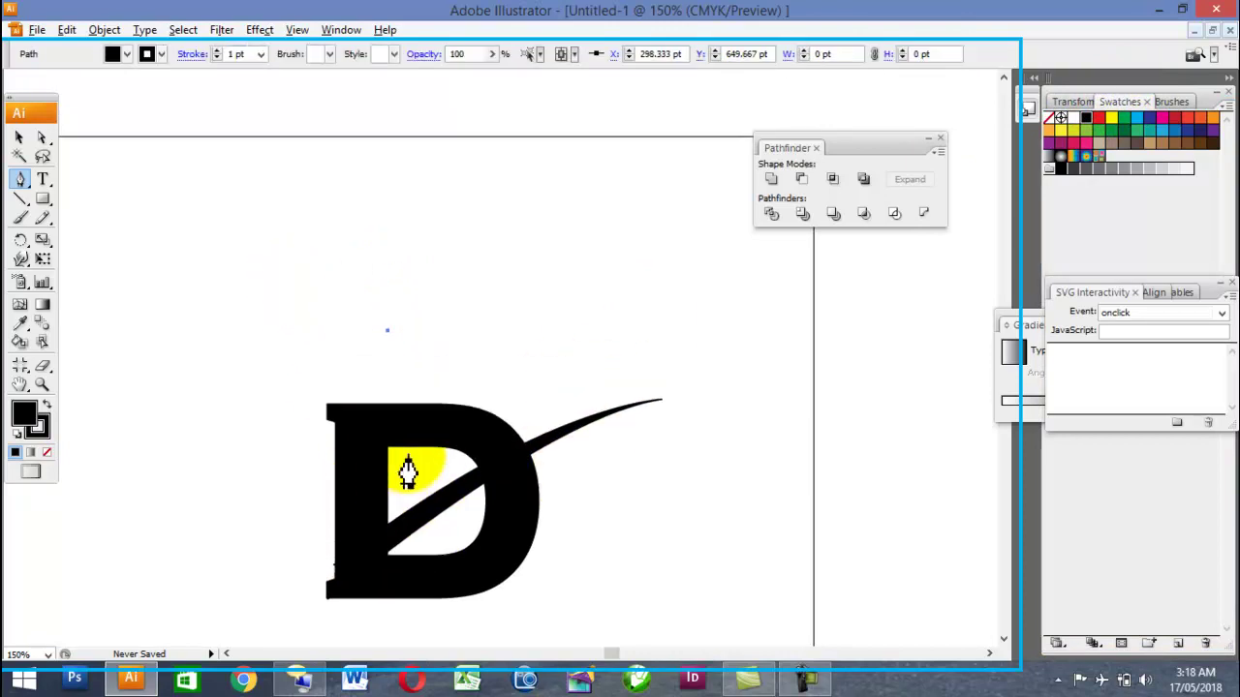
key(super)
key(super)
scroll(444, 427, down, 3)
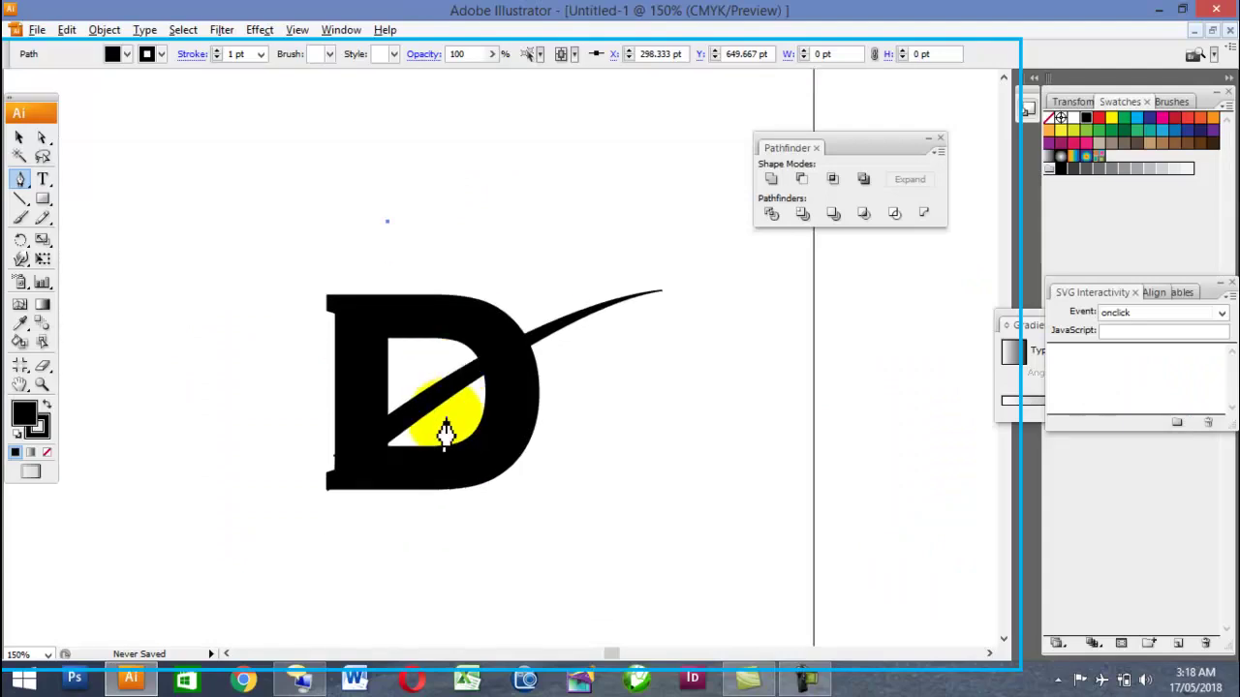
scroll(475, 433, up, 2)
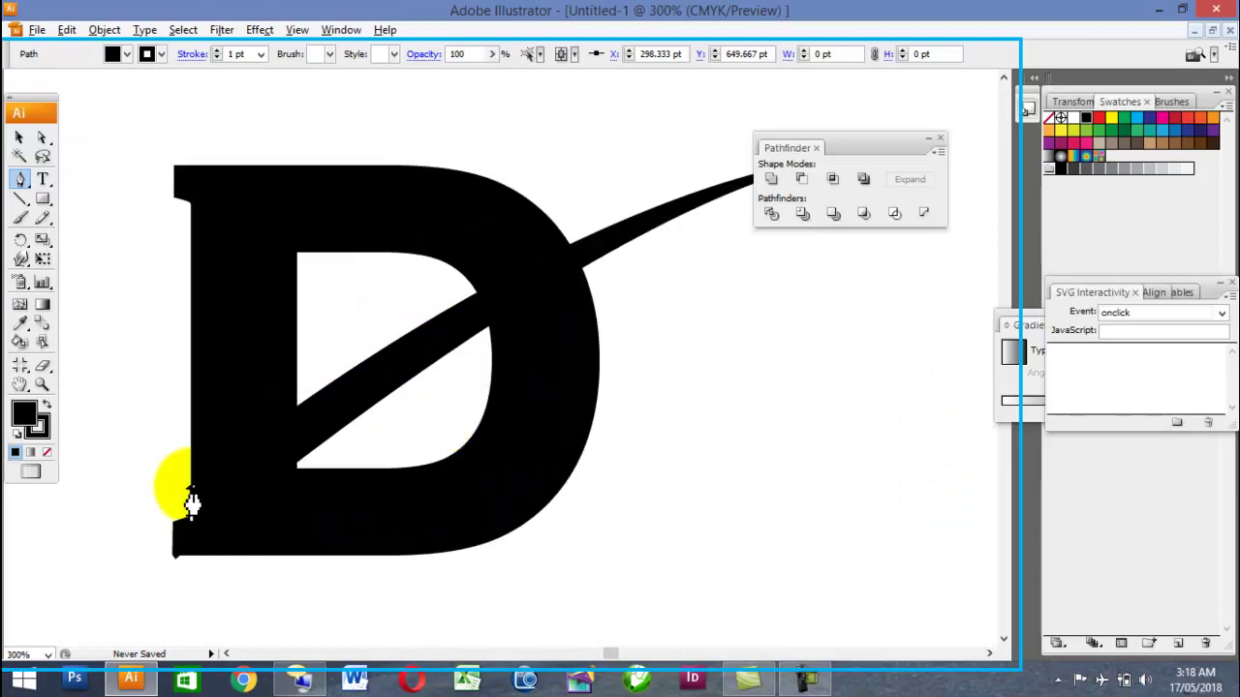
key(ctrl+z)
key(ctrl+z)
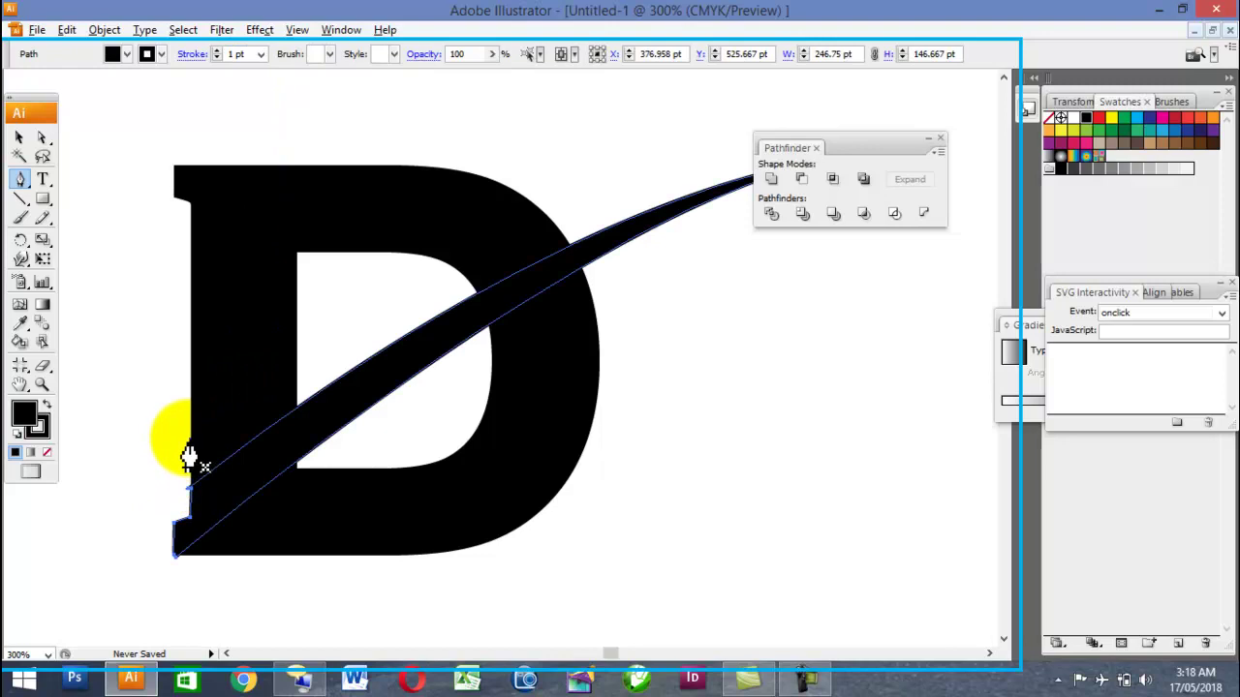
- Start a new Pen path at the swoosh's upper-left end on the stem and curve it to where the swoosh's upper edge enters the D's counter
scroll(192, 500, up, 4)
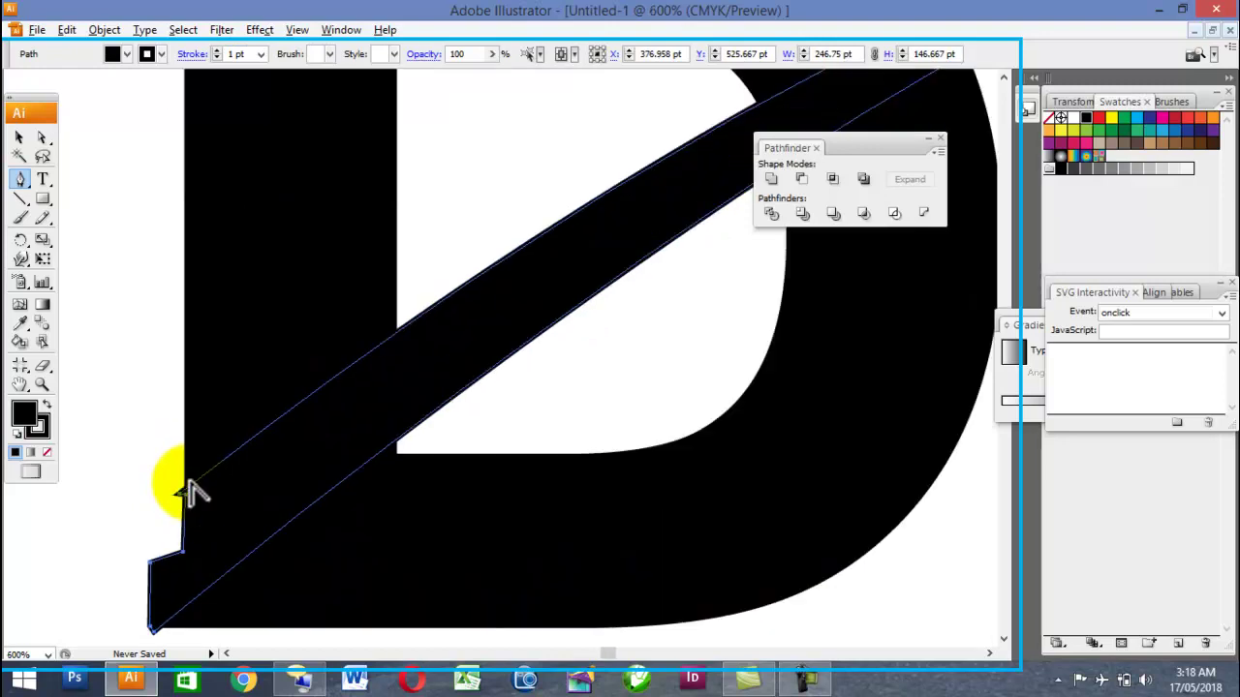
click(172, 495)
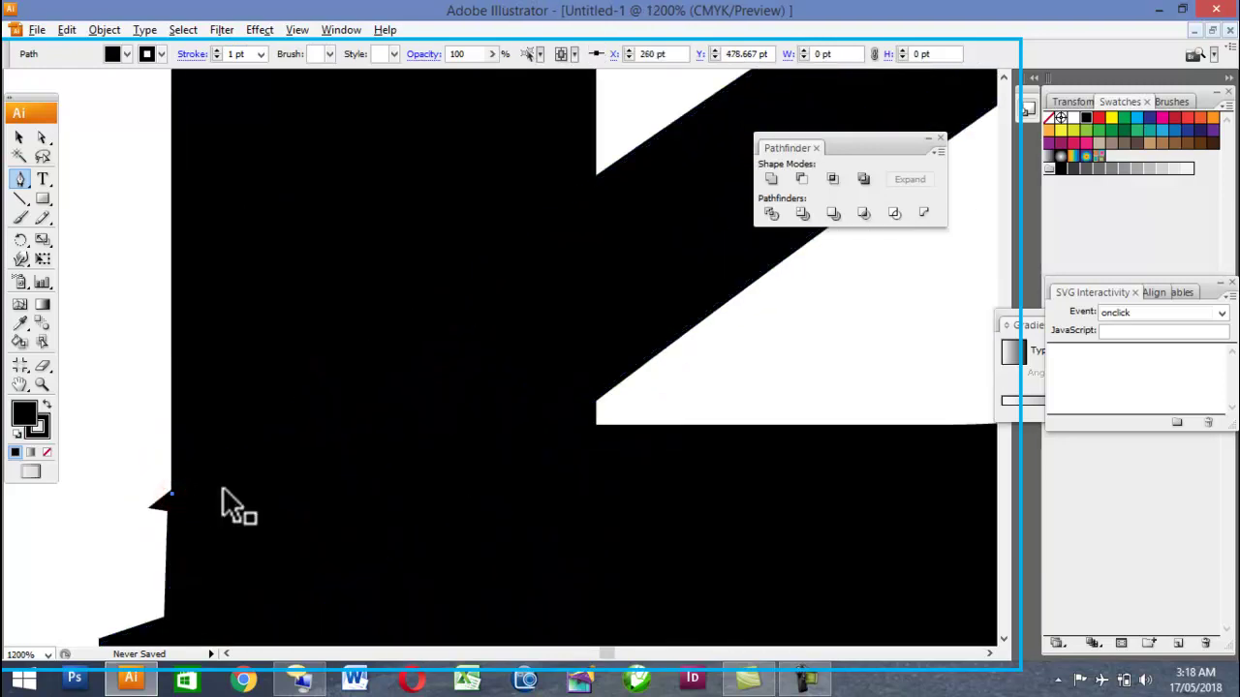
scroll(334, 376, down, 5)
scroll(335, 368, up, 3)
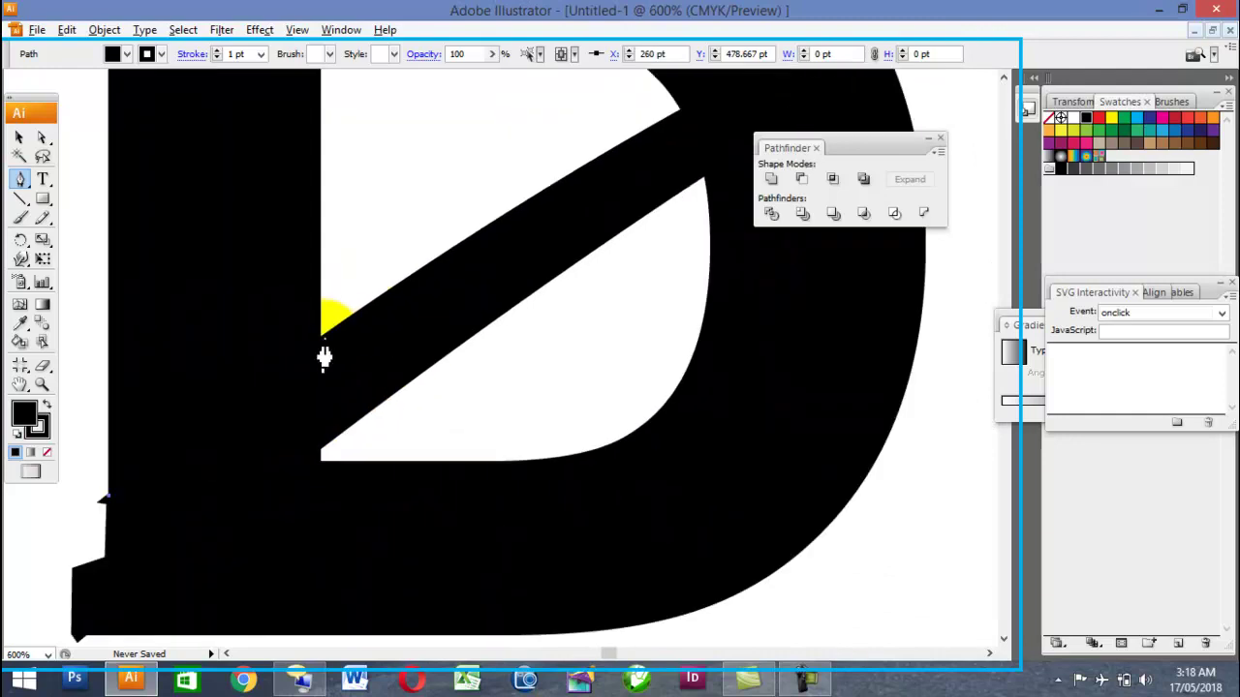
drag(319, 339, 398, 308)
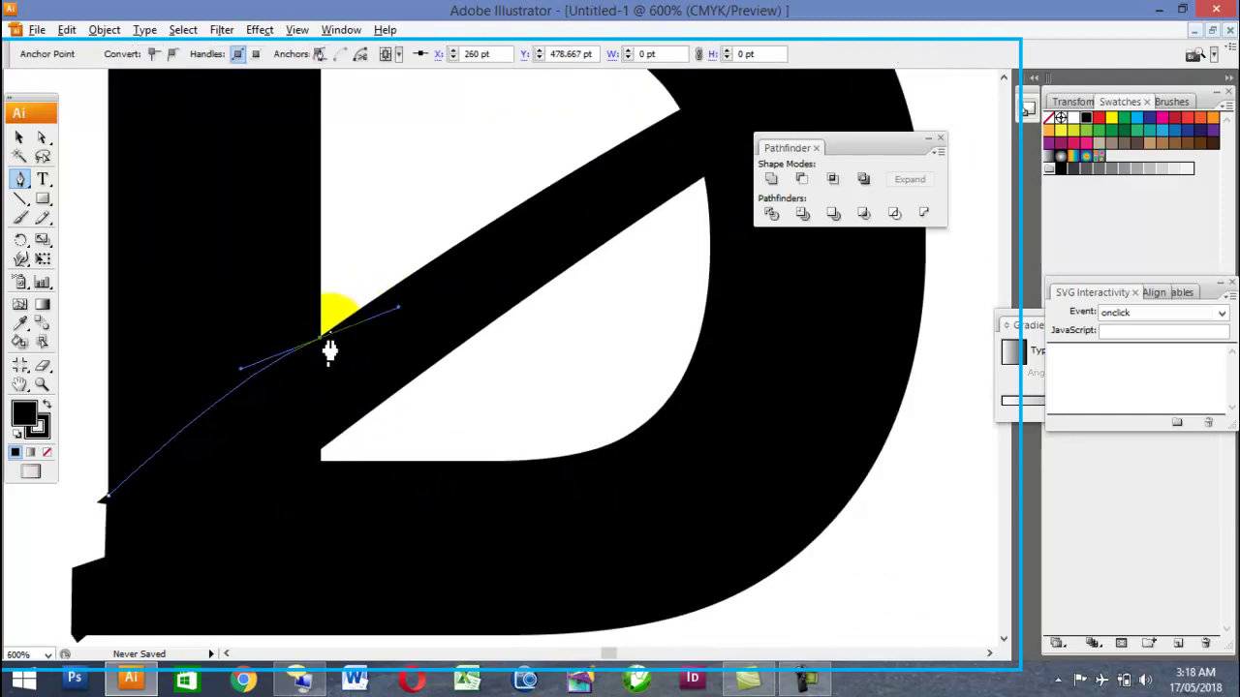
key(ctrl+z)
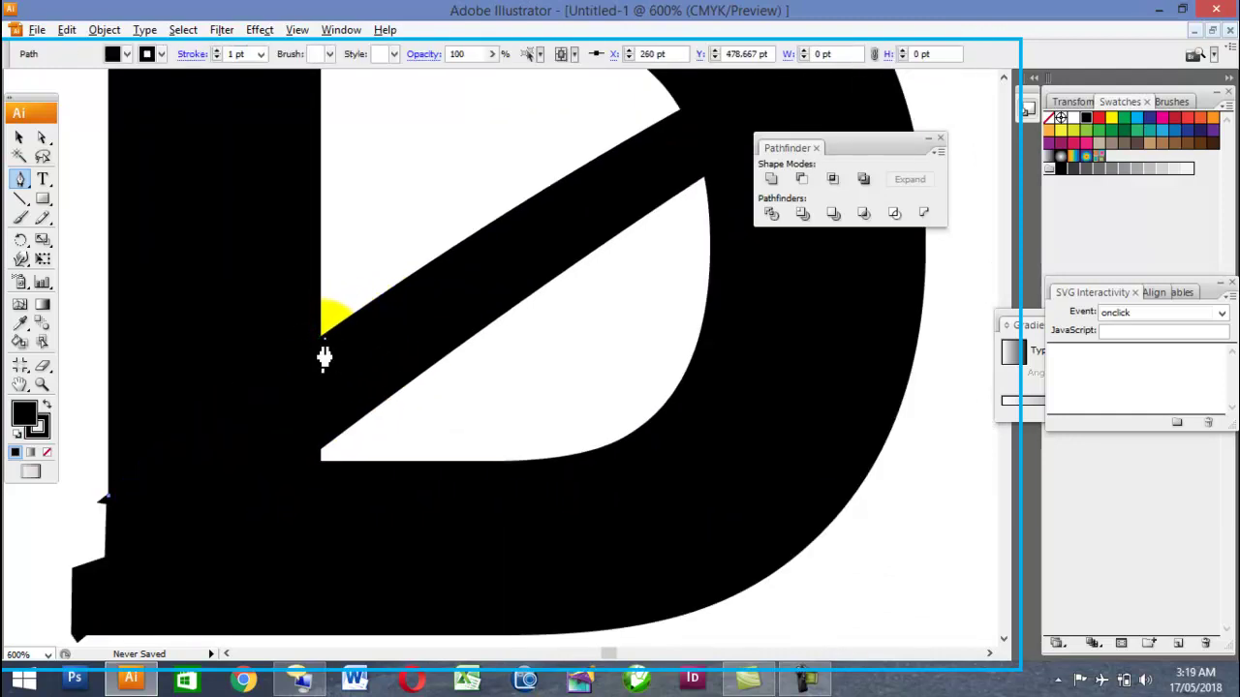
drag(321, 338, 380, 315)
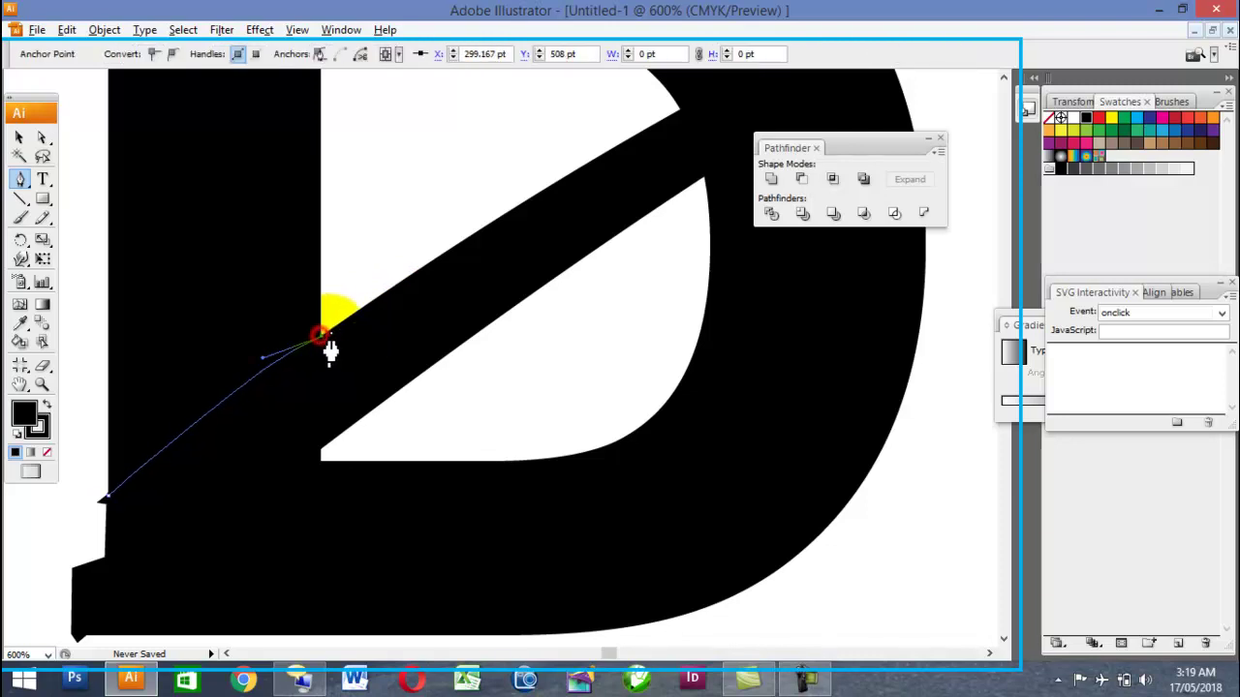
- Extend the new path along the swoosh's upper edge across the D's bowl to the swoosh's tip, and set its fill to none
scroll(329, 334, down, 2)
scroll(474, 240, up, 1)
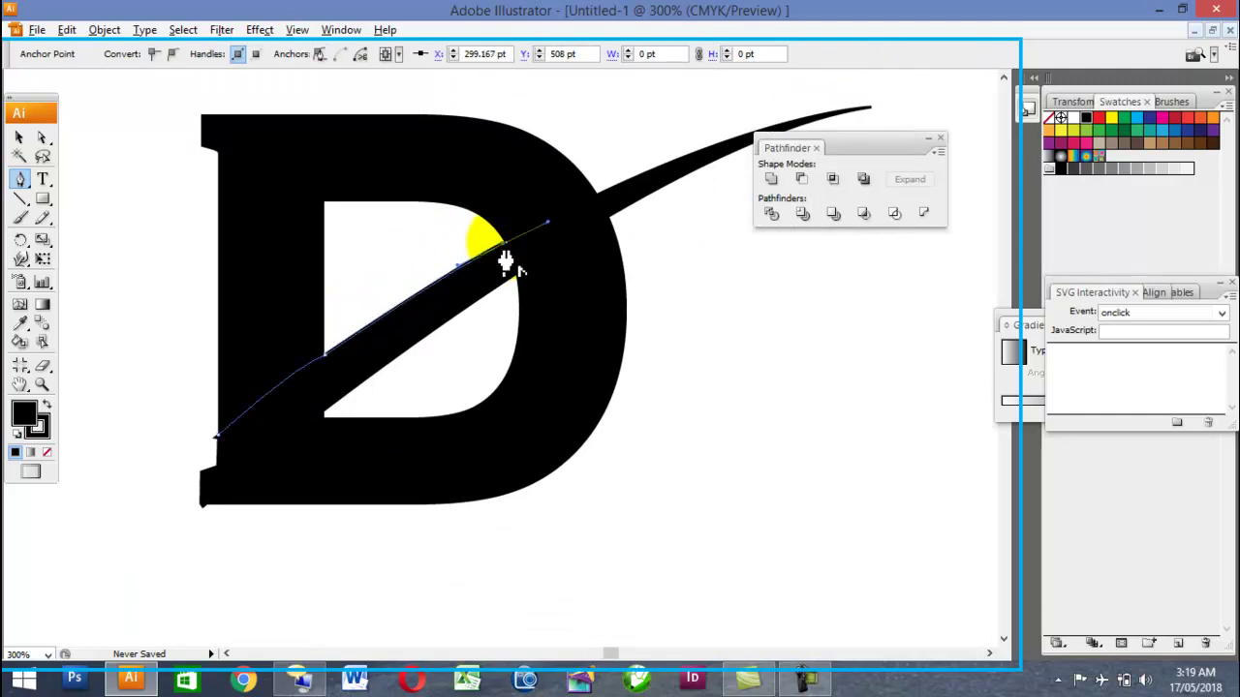
drag(726, 140, 761, 155)
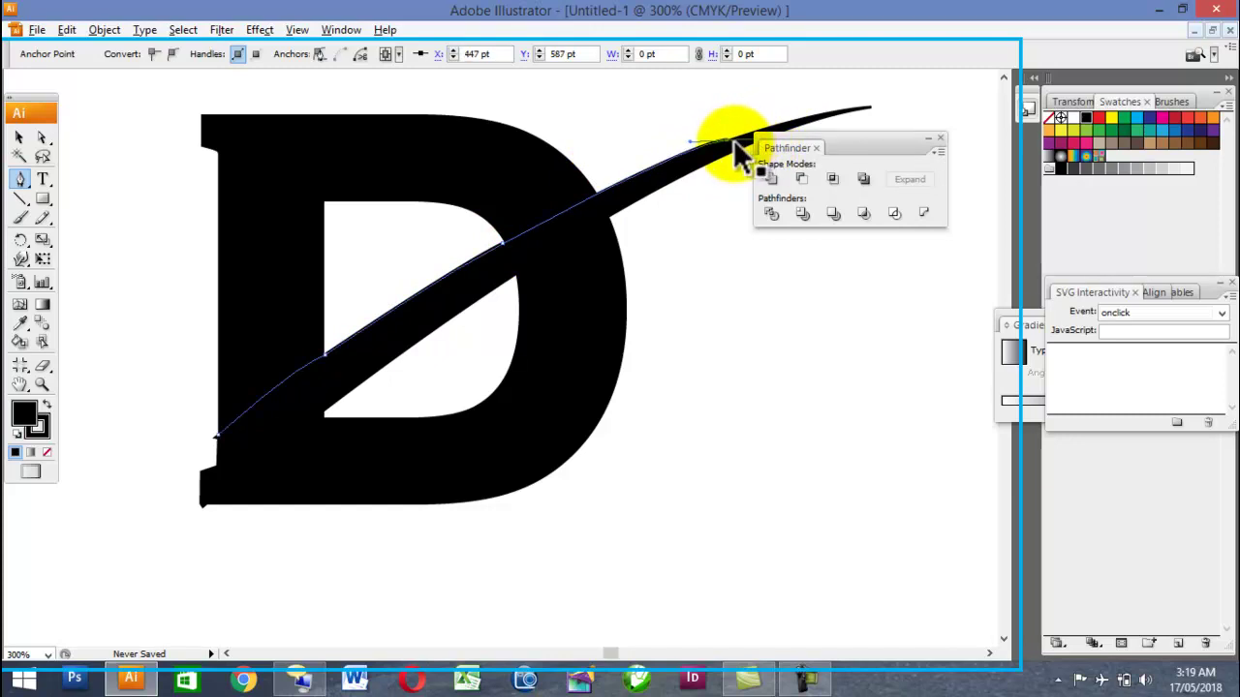
key(ctrl+z)
drag(705, 151, 738, 143)
click(704, 149)
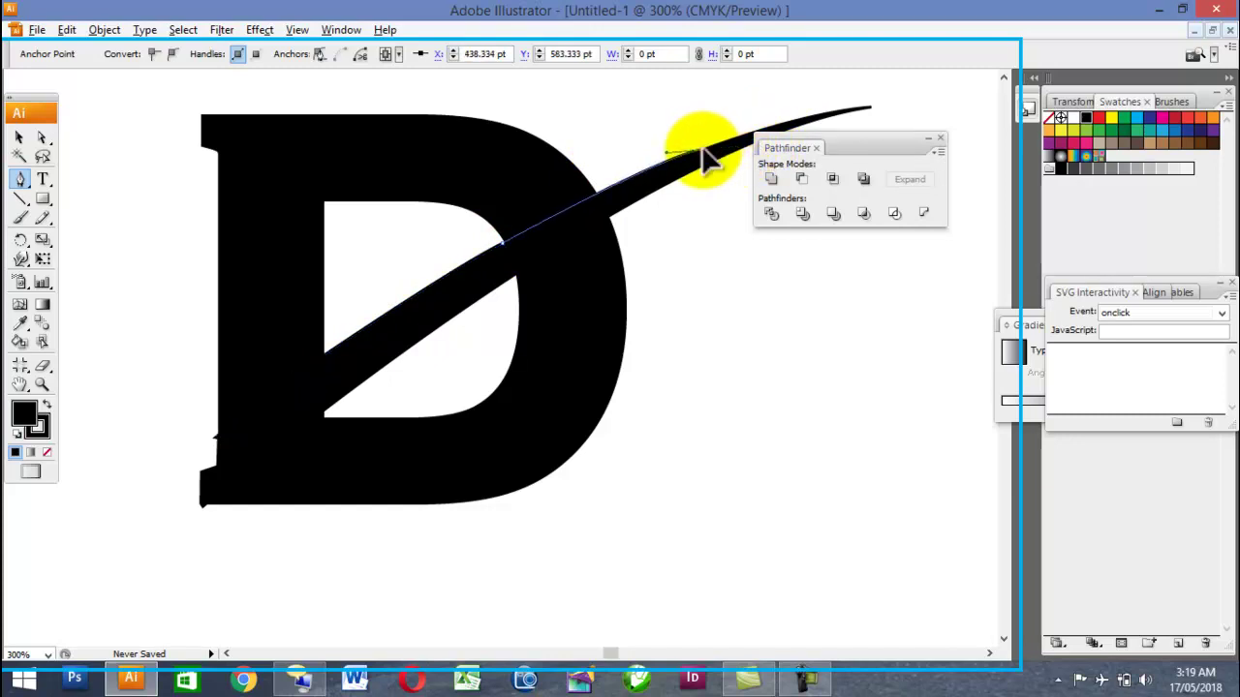
drag(891, 118, 915, 106)
click(870, 107)
click(1048, 117)
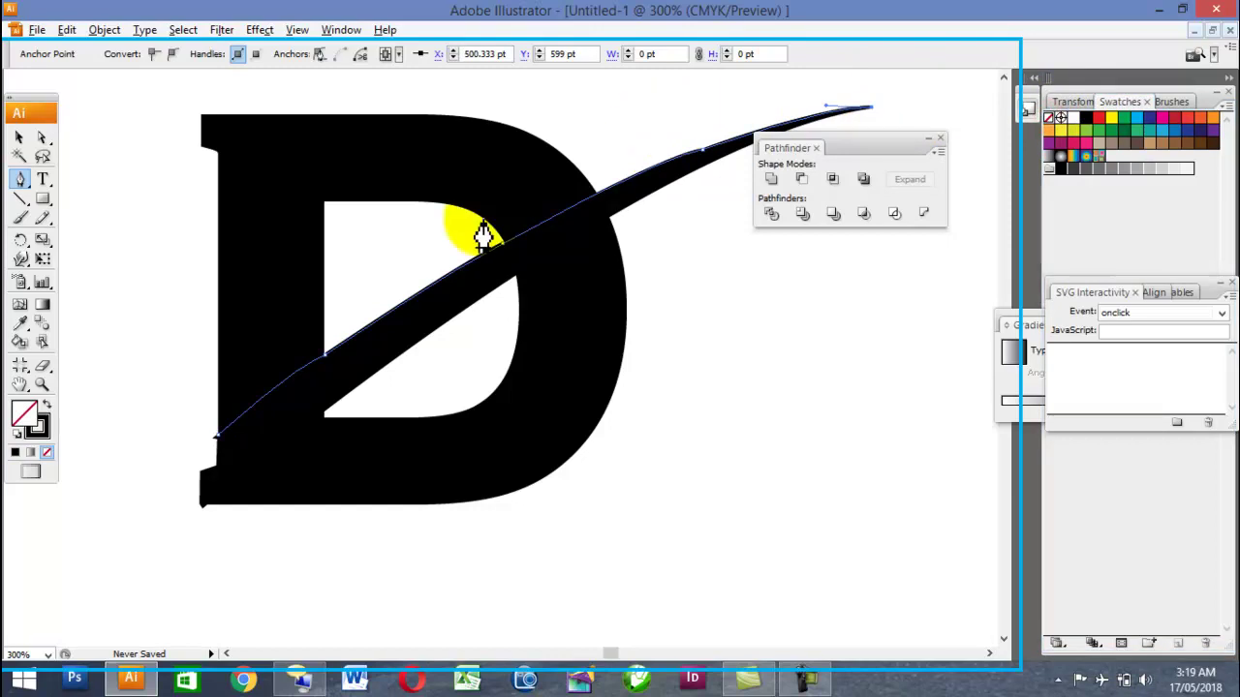
- Close the new path with a curved sweep from the swoosh's tip past the stem's outer edge, and fill the shape with white
scroll(246, 379, down, 2)
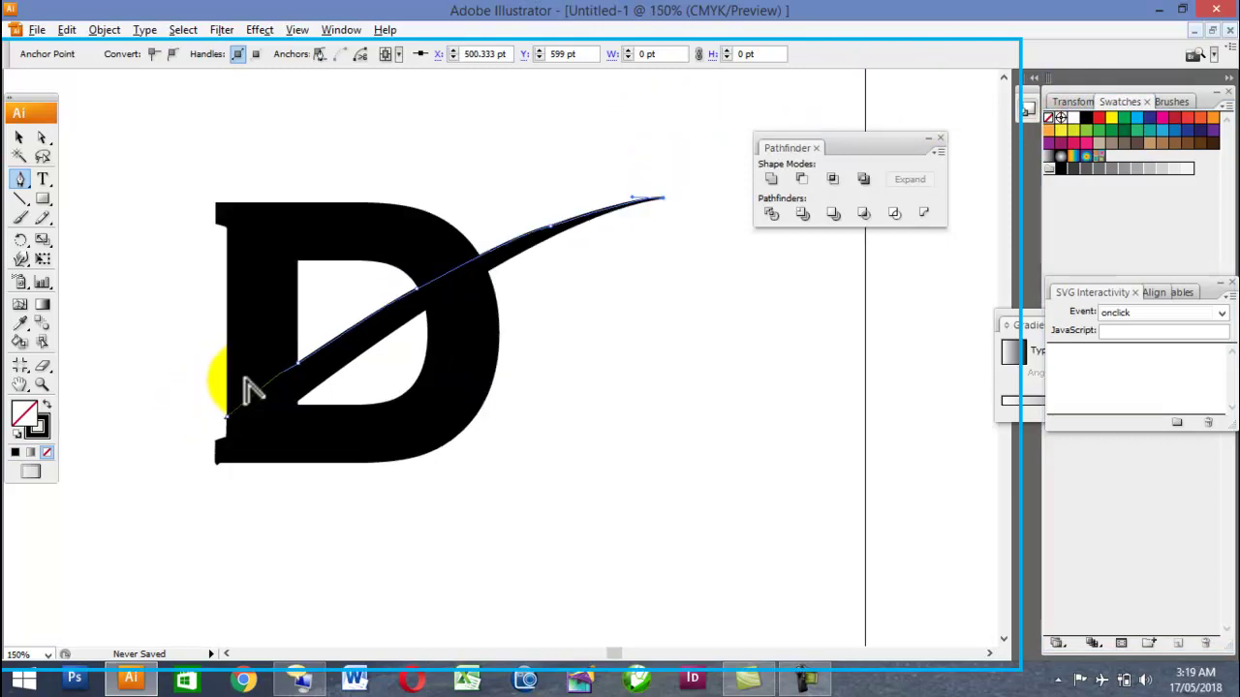
drag(224, 380, 19, 508)
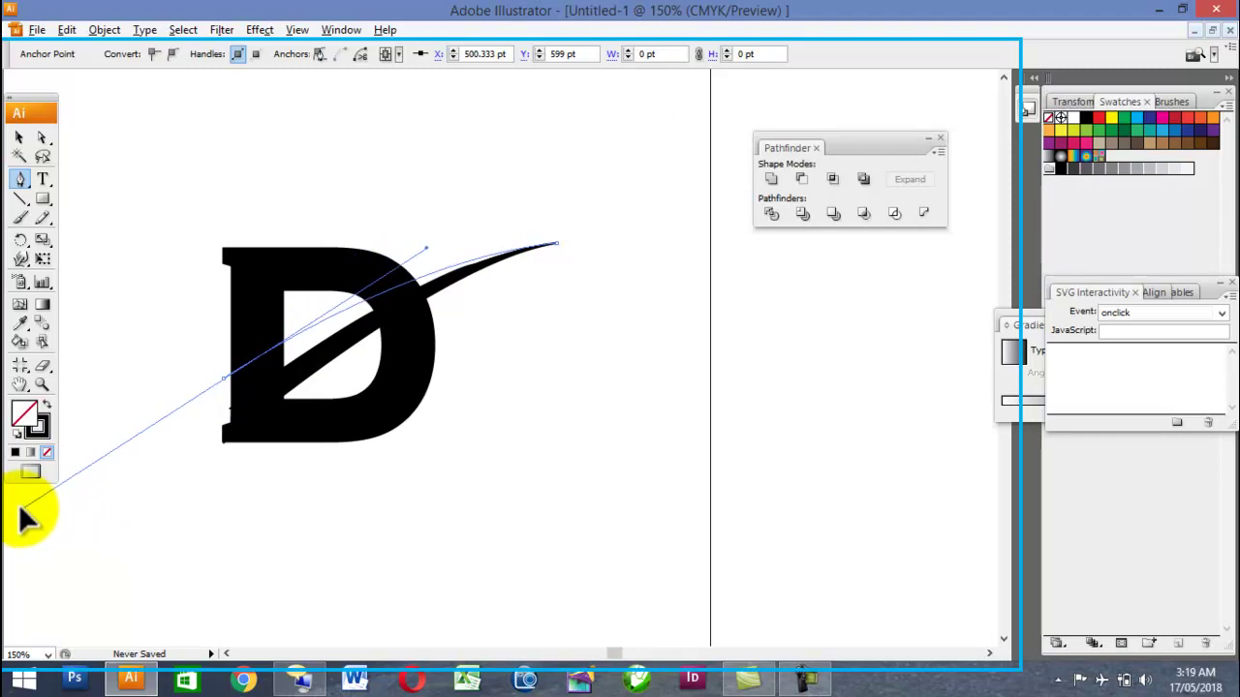
click(208, 418)
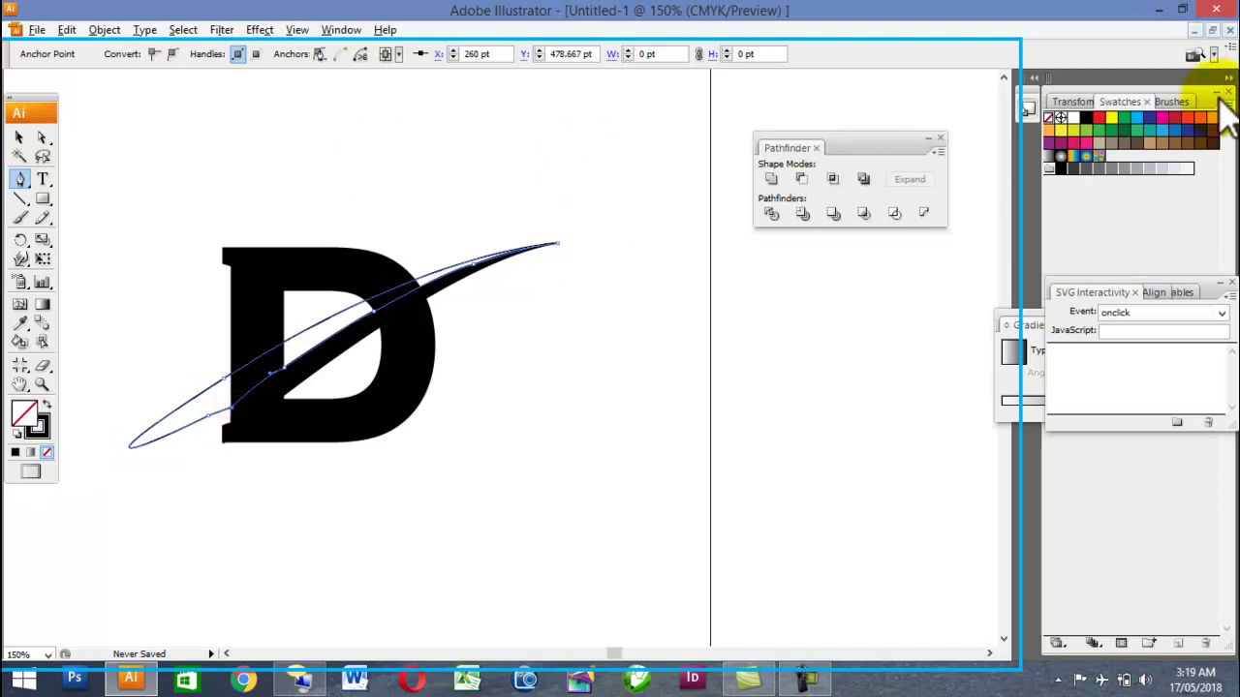
click(1072, 117)
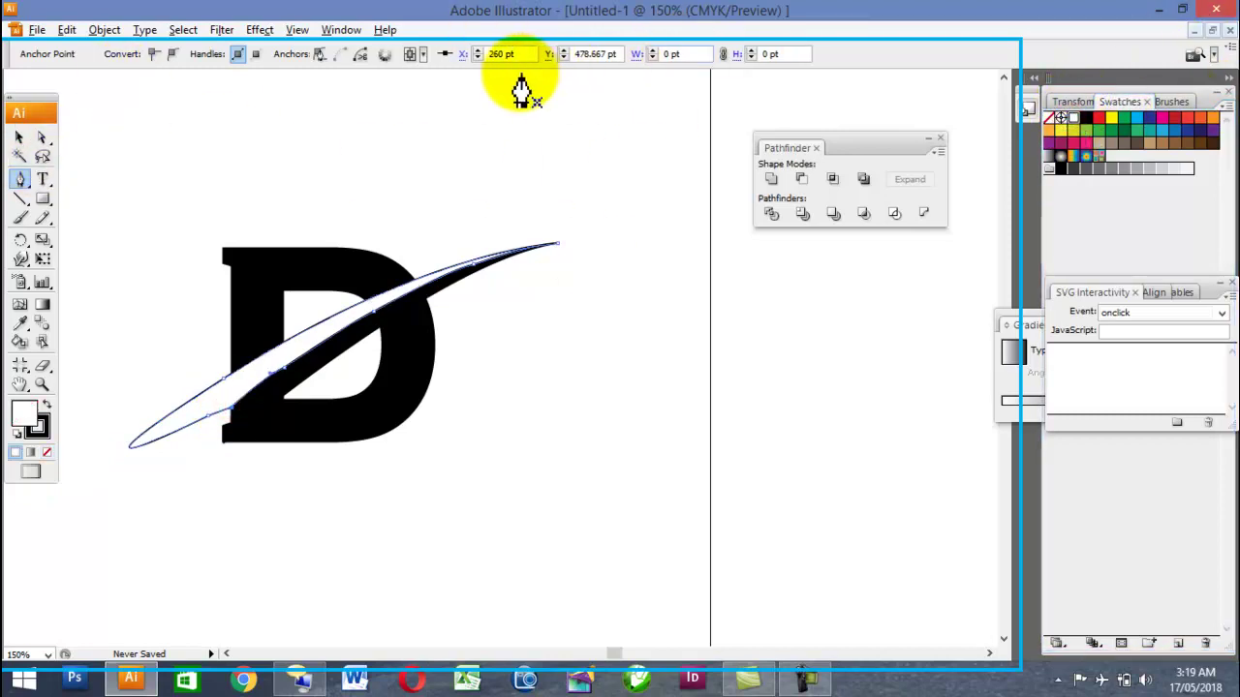
- Select the white swoosh shape and set its stroke weight to 0.25 pt
click(20, 141)
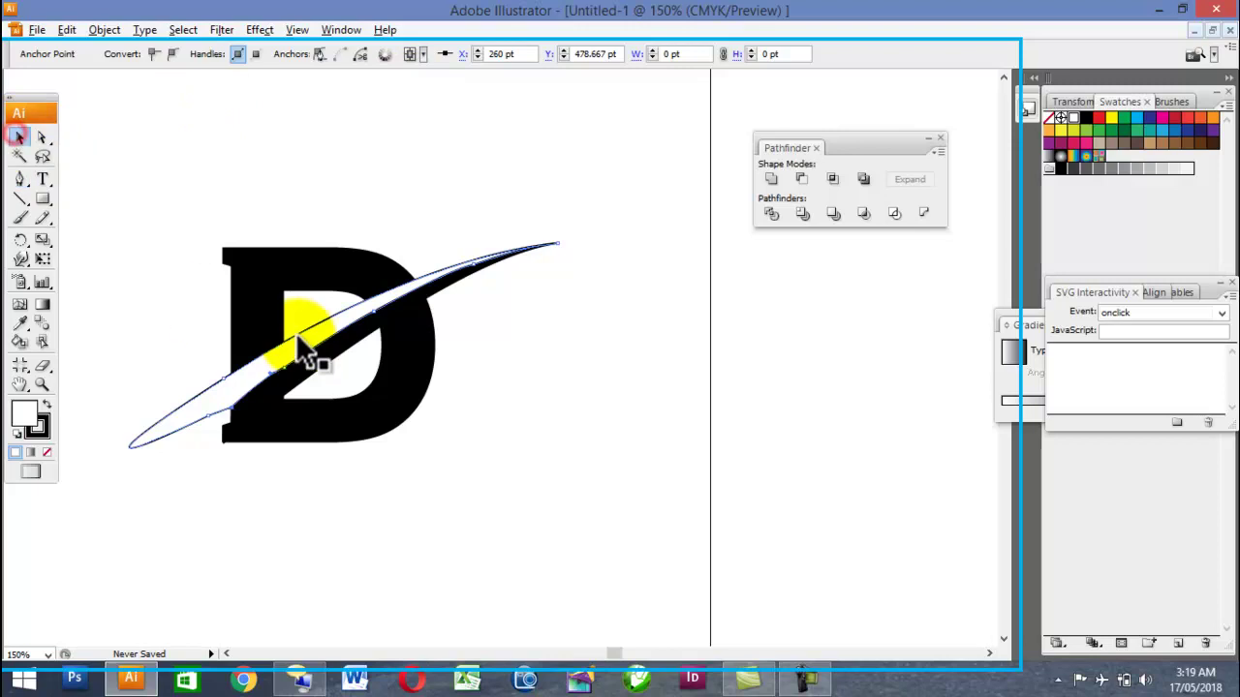
click(296, 337)
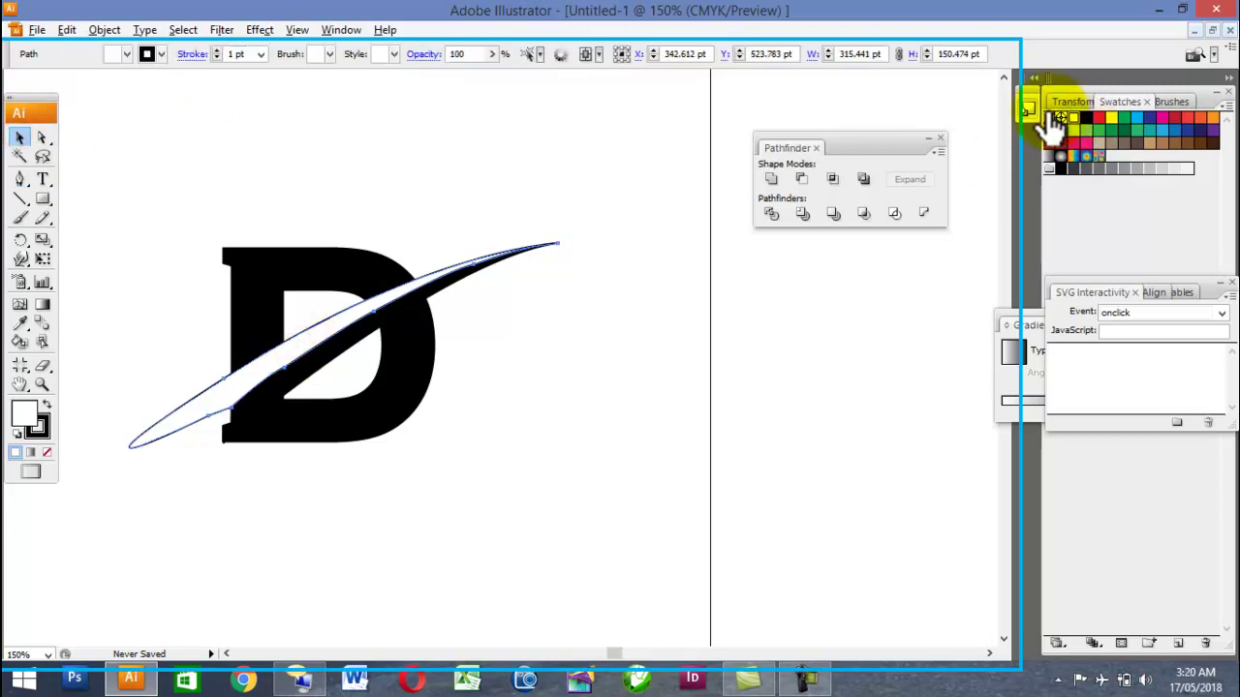
click(261, 54)
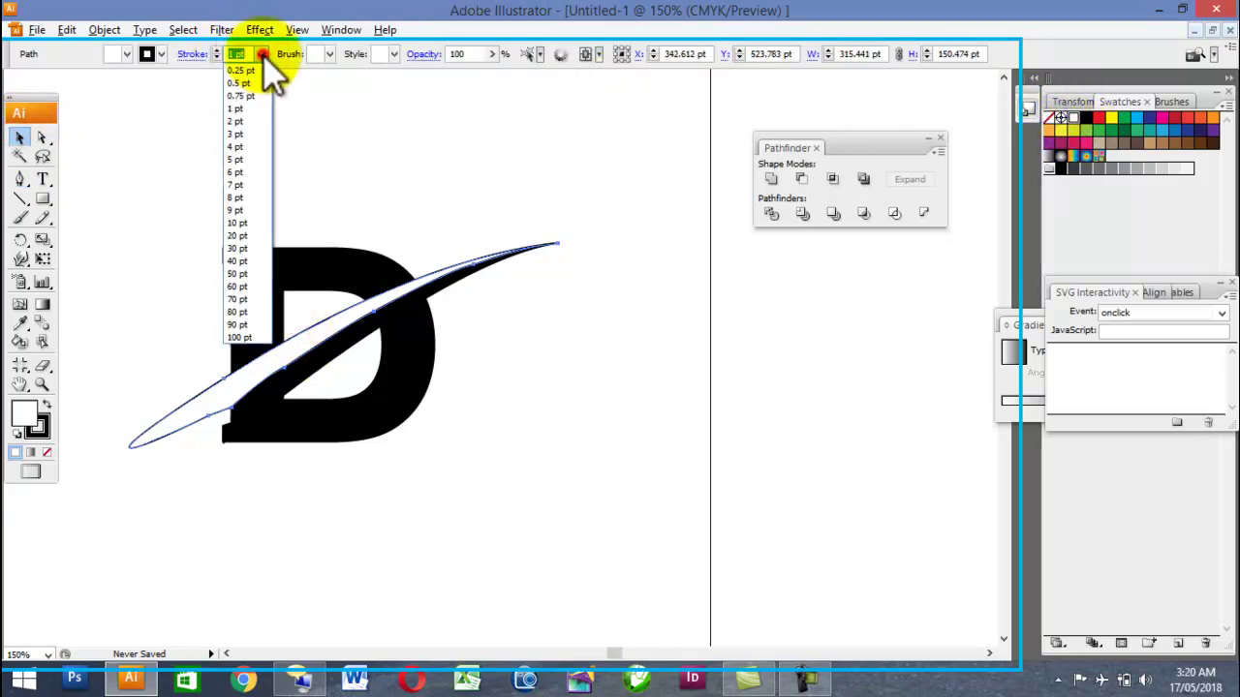
click(261, 72)
click(441, 162)
- Remove the stroke colour from the white swoosh shape and deselect it
click(302, 344)
click(41, 426)
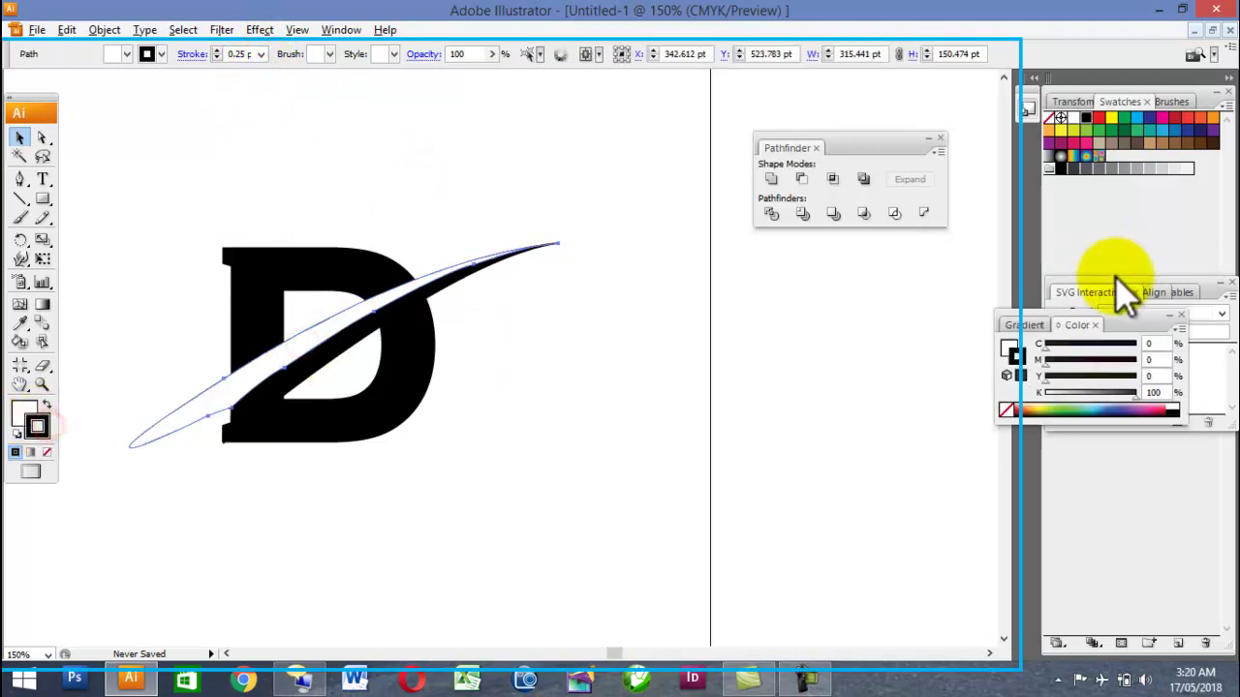
click(1007, 410)
click(107, 138)
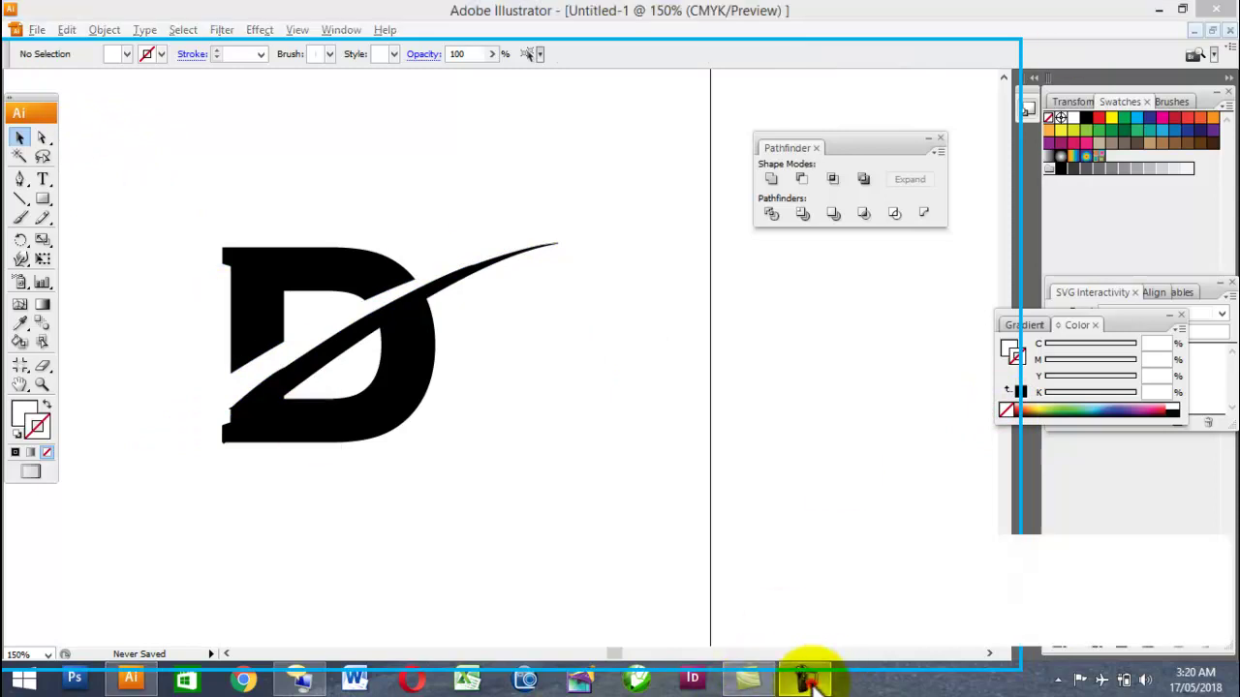
click(807, 678)
click(1159, 589)
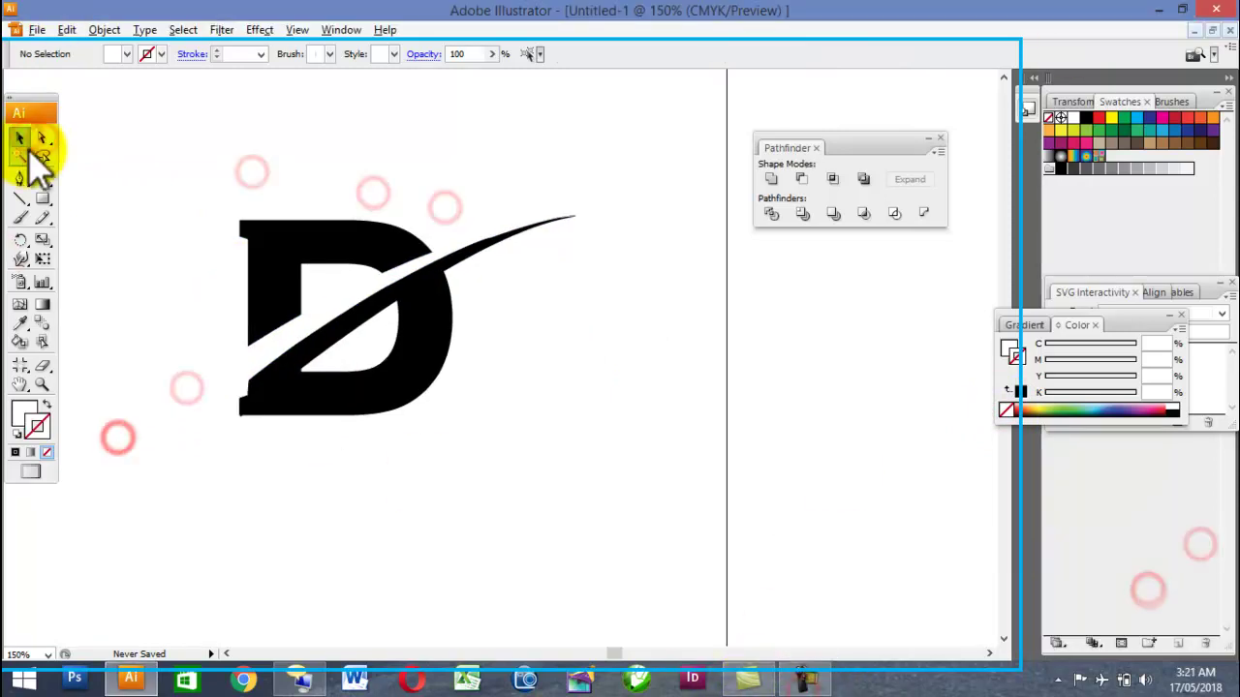
- Start a Pen path at the inner cut corner of the D's upper stem, with a tip inside the counter and a curve back onto the stem
click(19, 177)
click(301, 314)
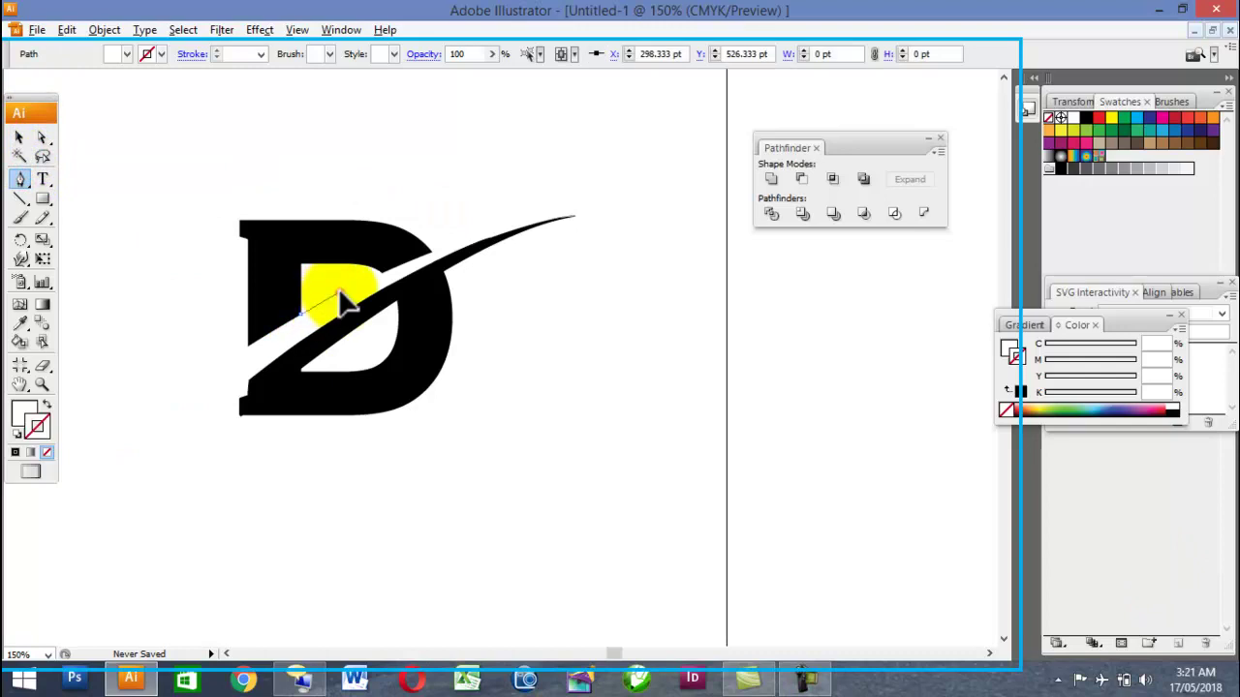
click(339, 294)
click(263, 321)
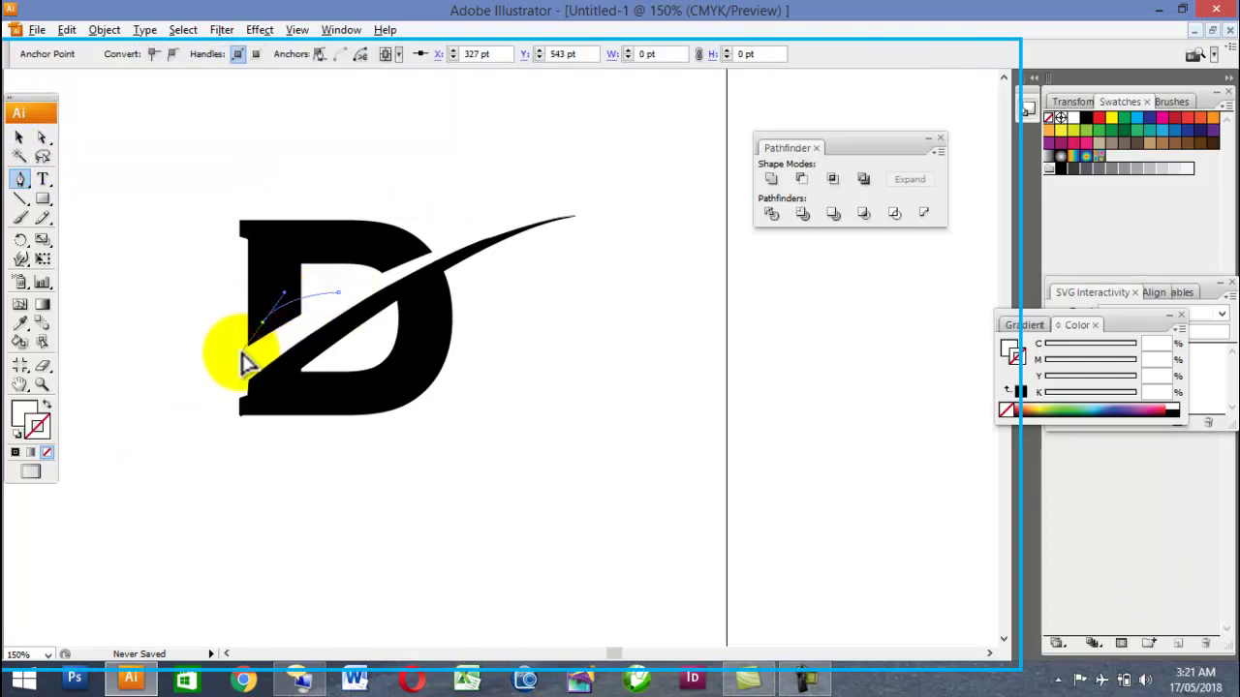
click(261, 323)
drag(264, 341, 256, 346)
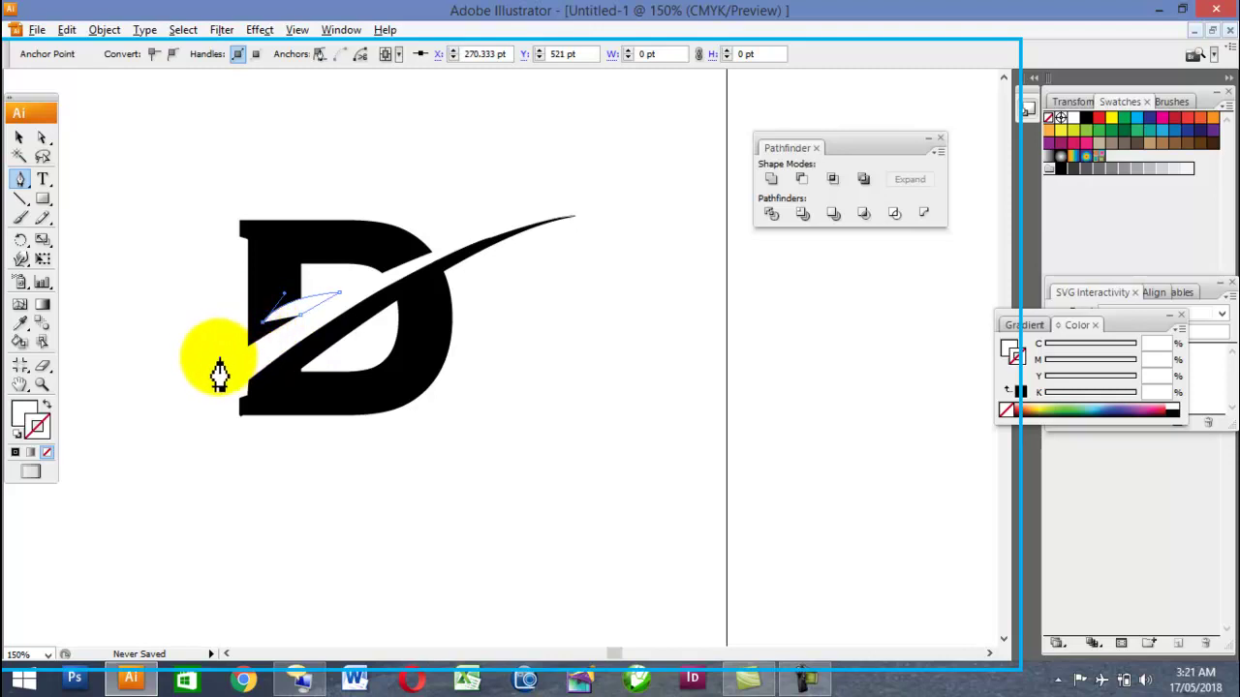
drag(187, 376, 194, 372)
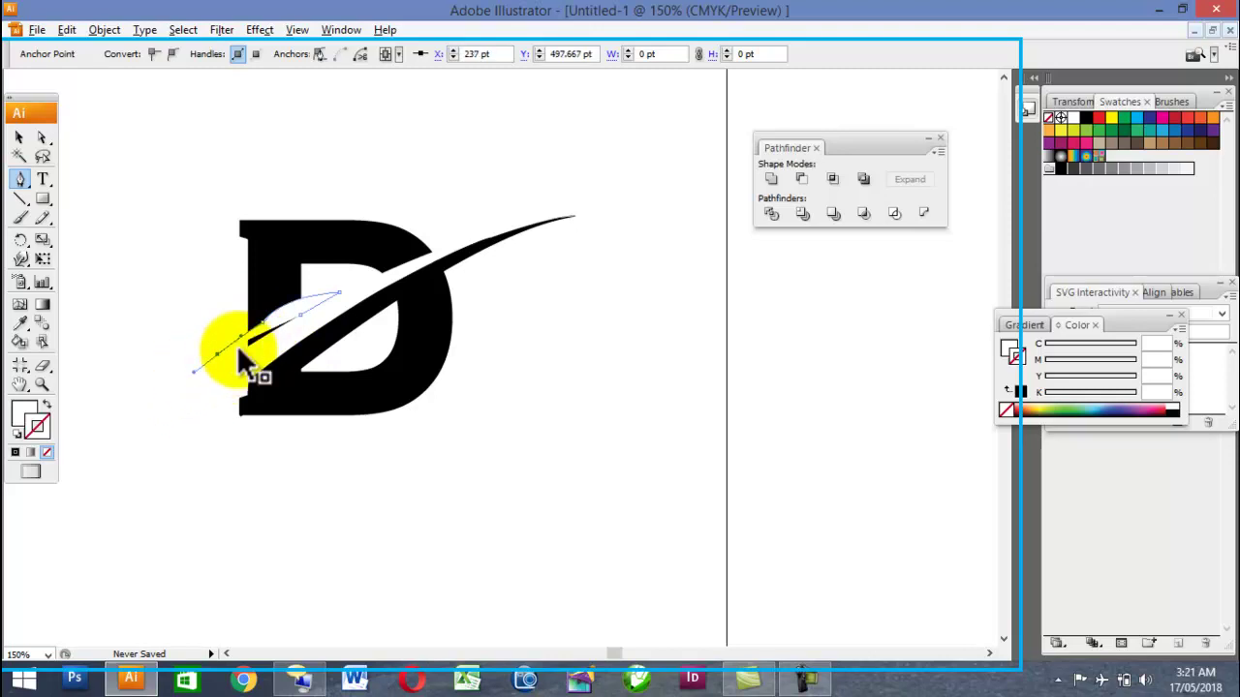
- Curve the path to a pointed tip outside the stem and close it with straight segments along the upper stem's cut edge
scroll(238, 353, up, 3)
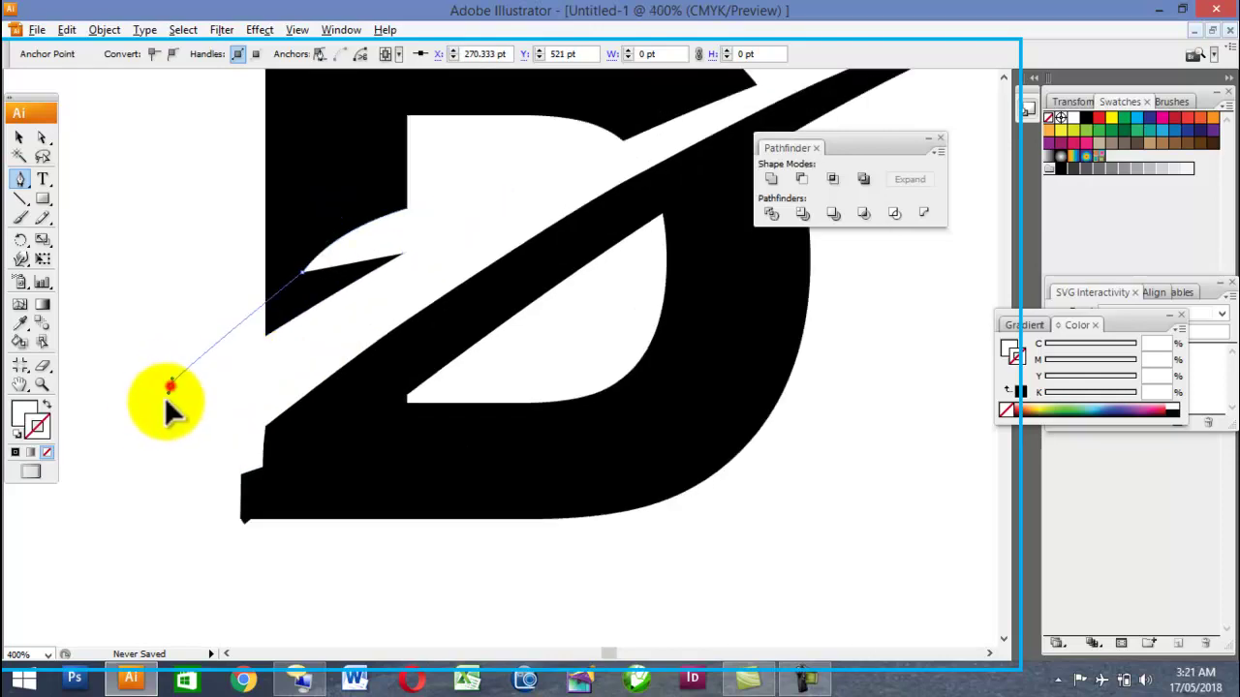
drag(153, 412, 120, 443)
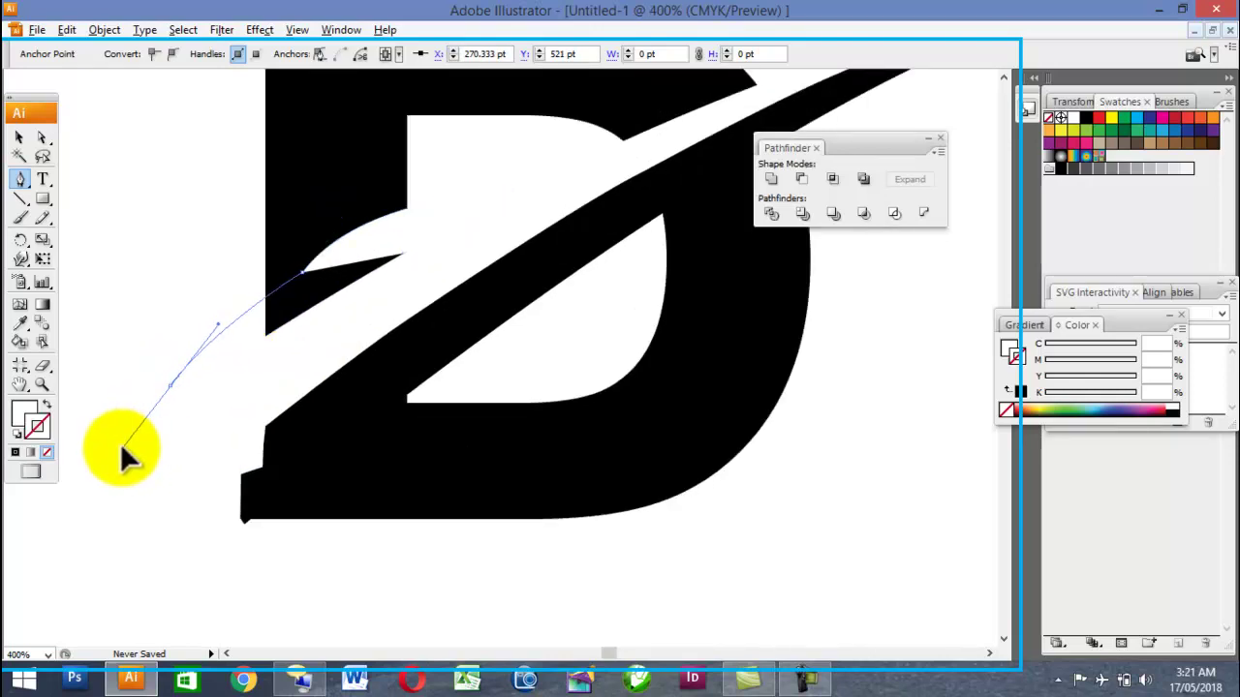
click(169, 385)
click(264, 336)
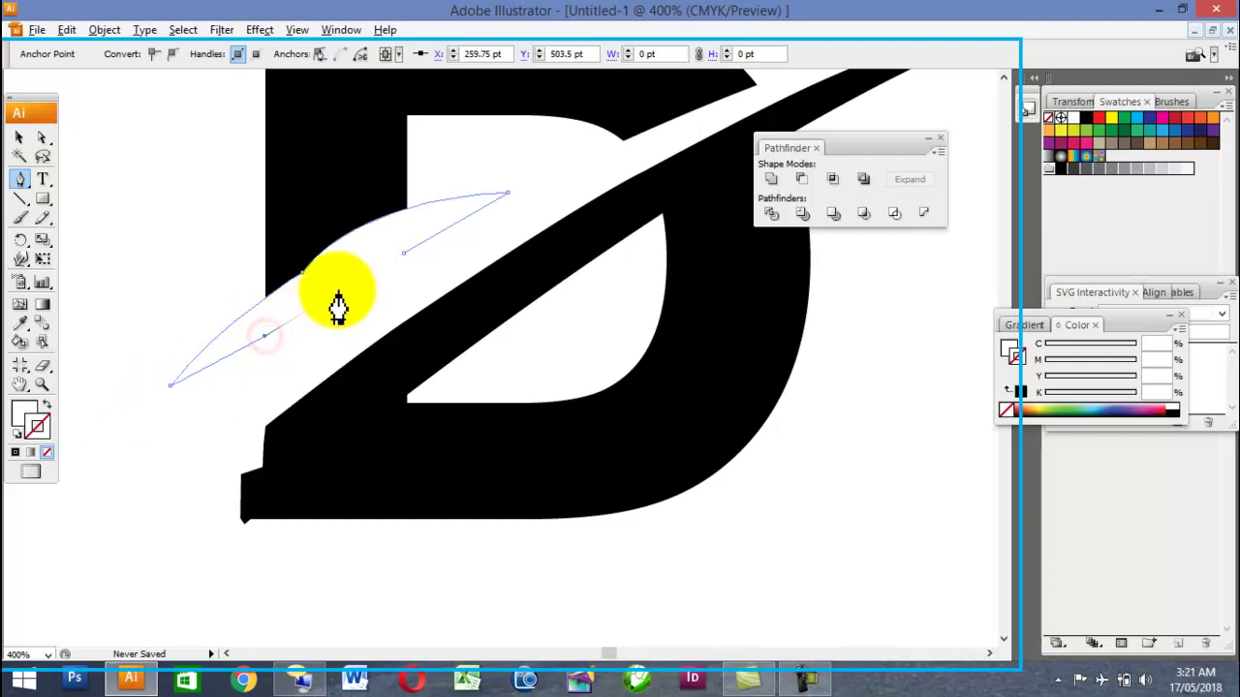
click(404, 254)
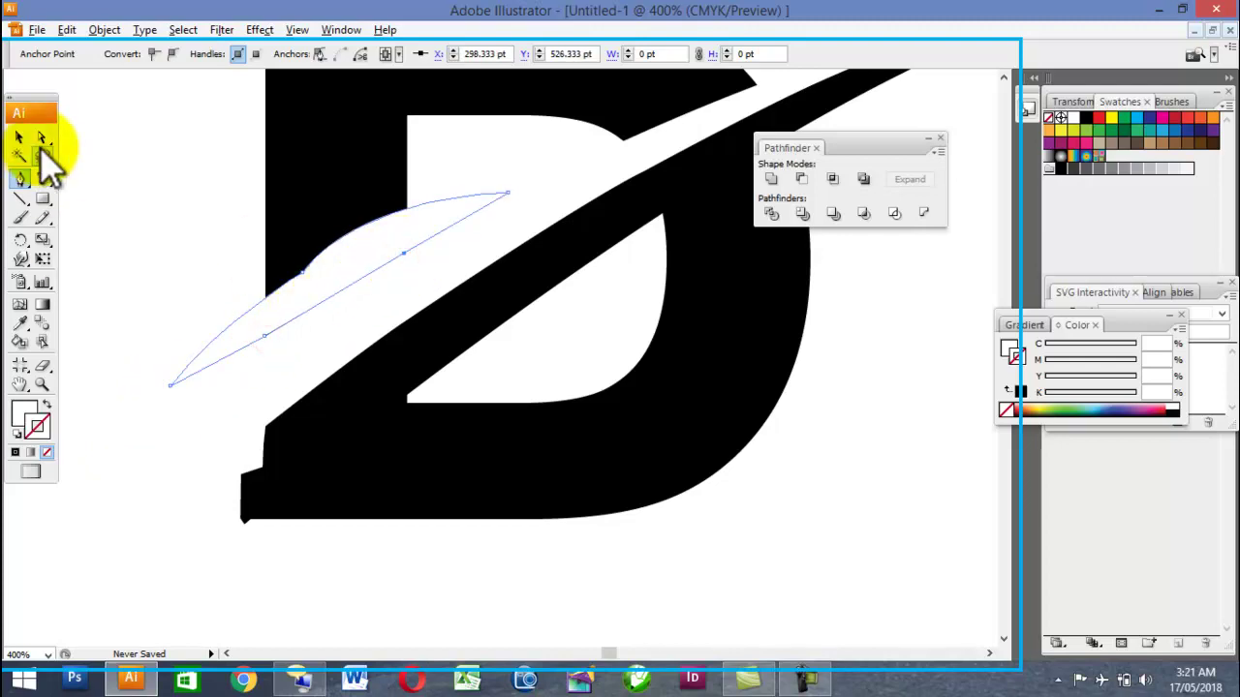
- Fill the small swoosh on the upper stem with black, remove its stroke, and deselect it
click(1085, 117)
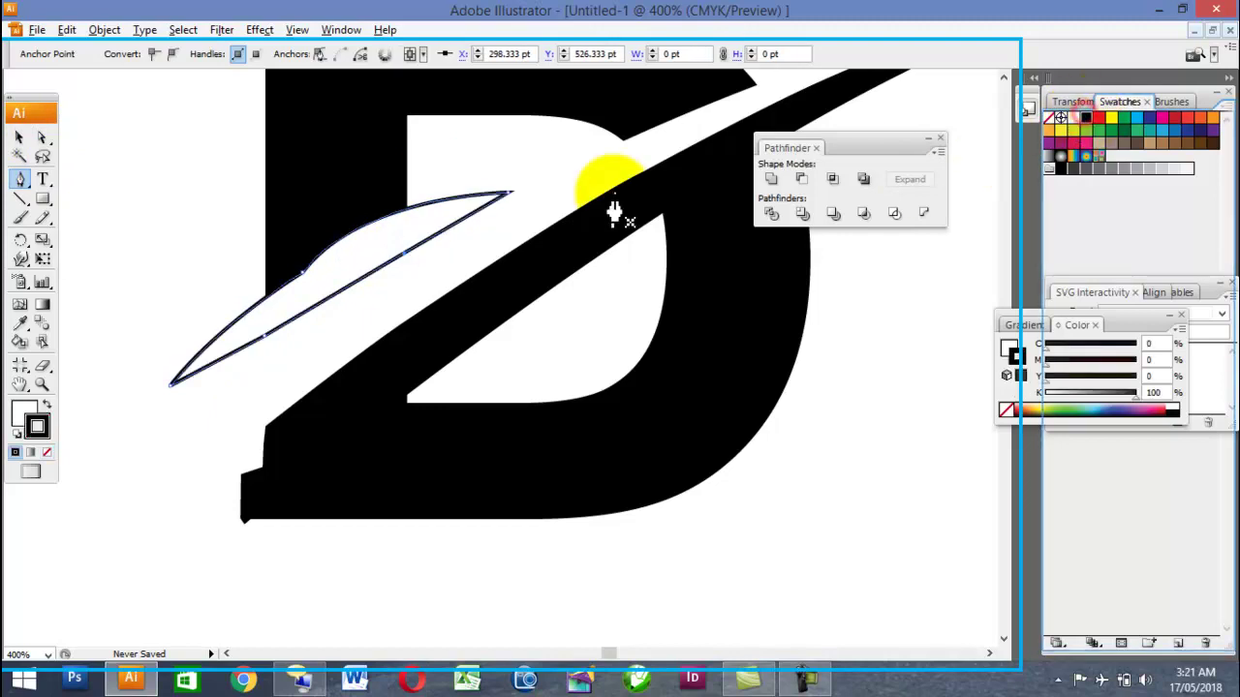
click(26, 413)
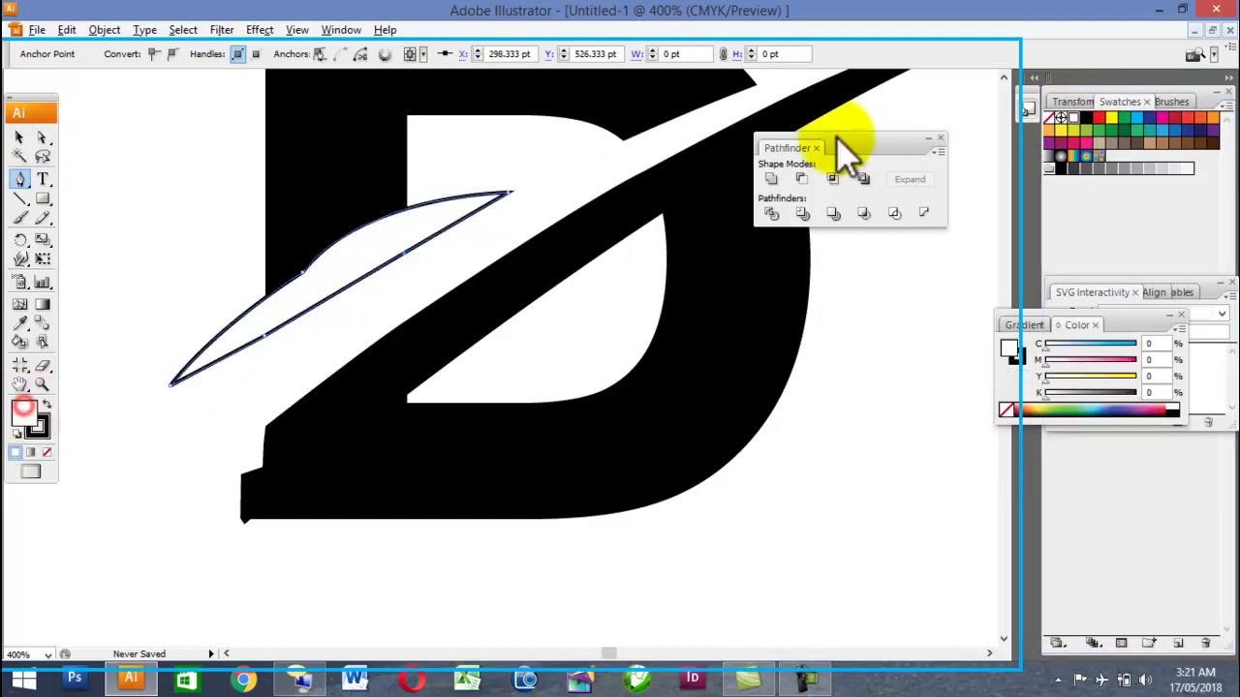
click(1084, 119)
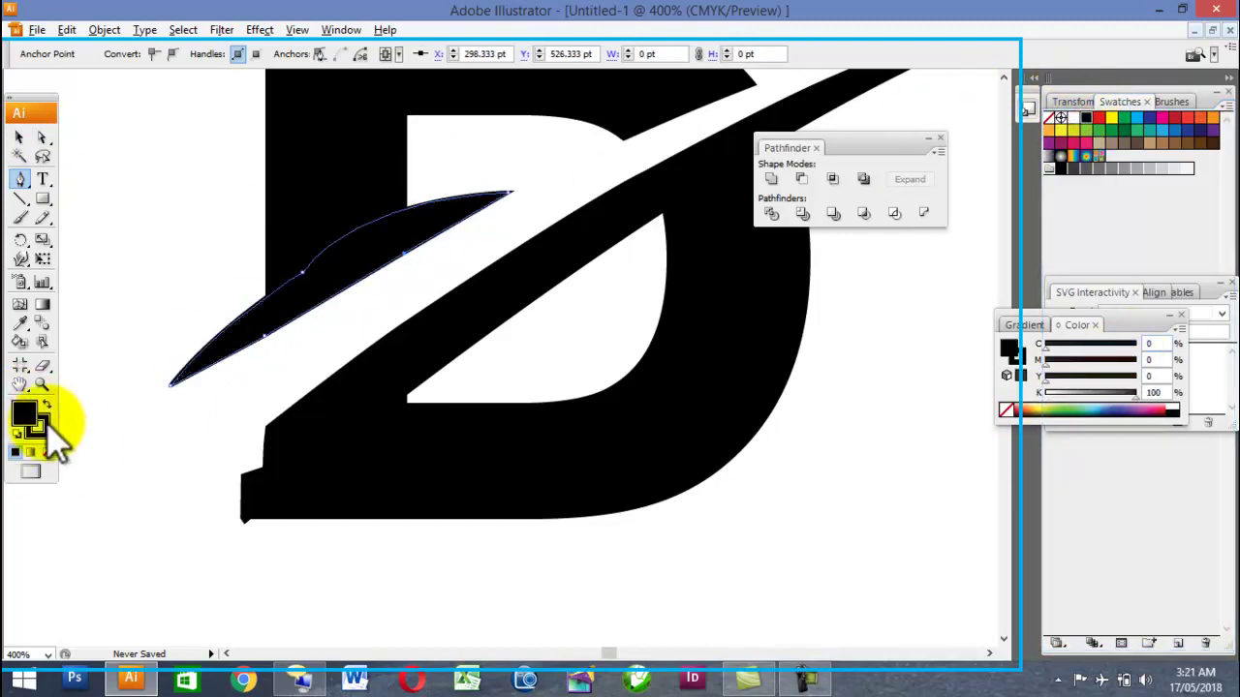
click(1006, 411)
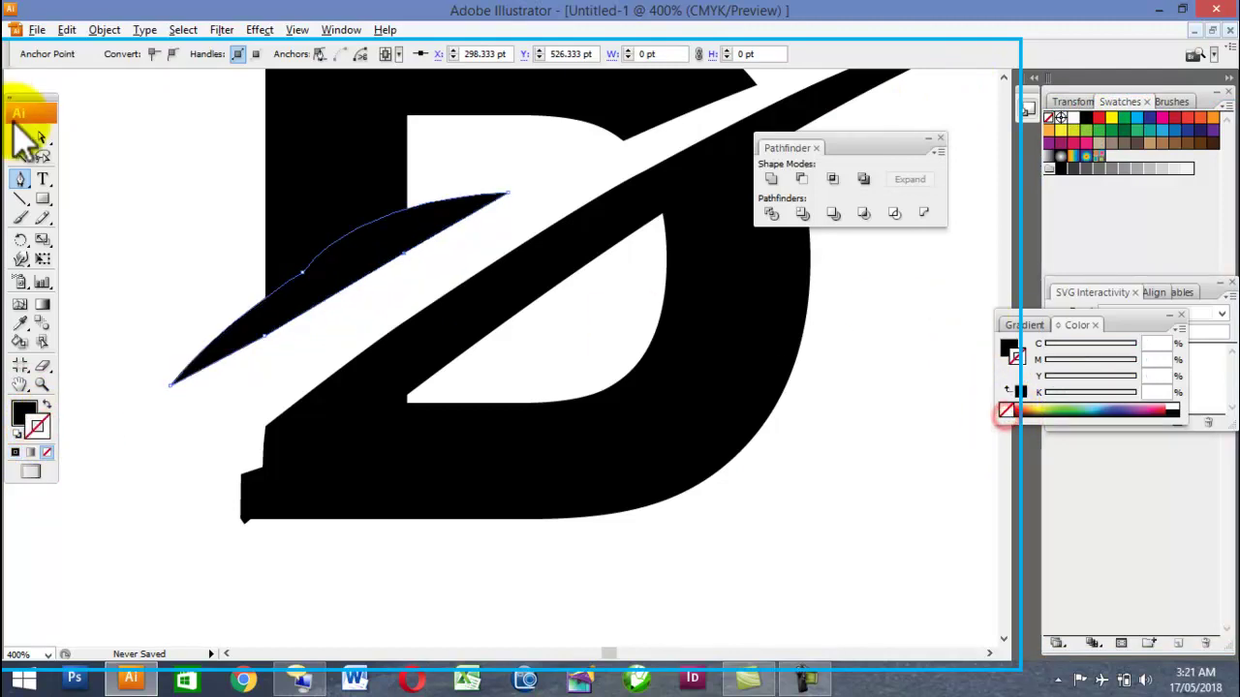
scroll(129, 174, down, 1)
click(133, 175)
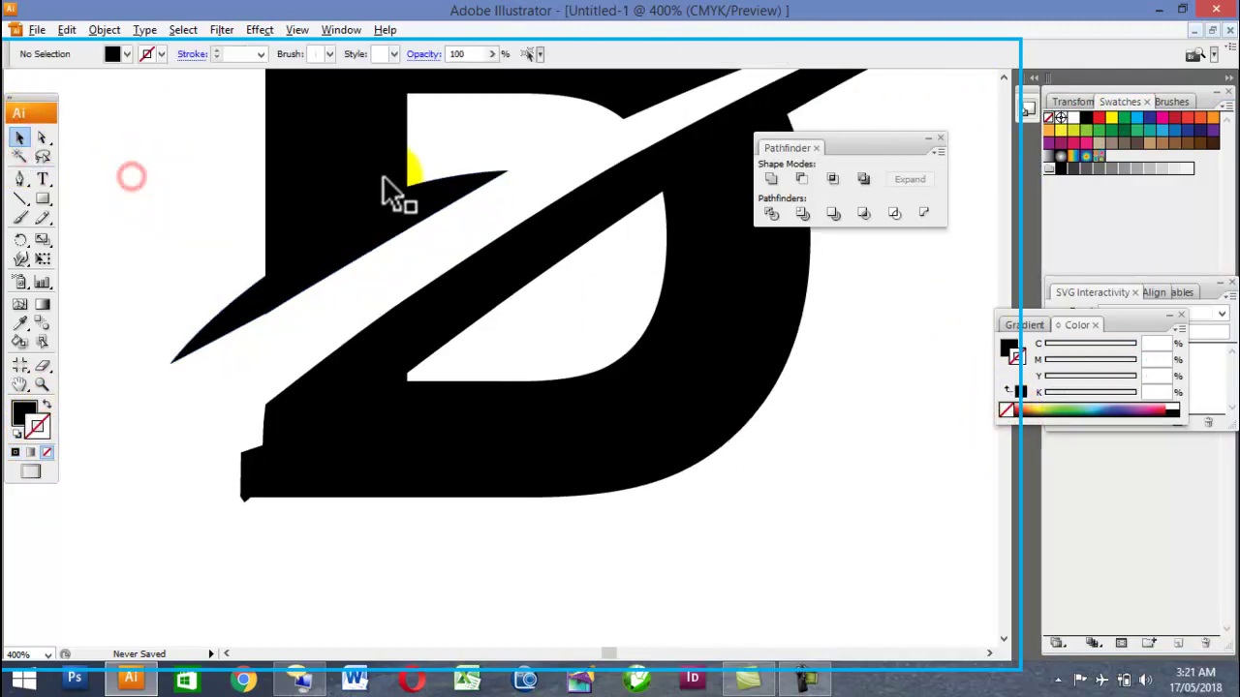
scroll(382, 178, down, 3)
scroll(455, 130, up, 3)
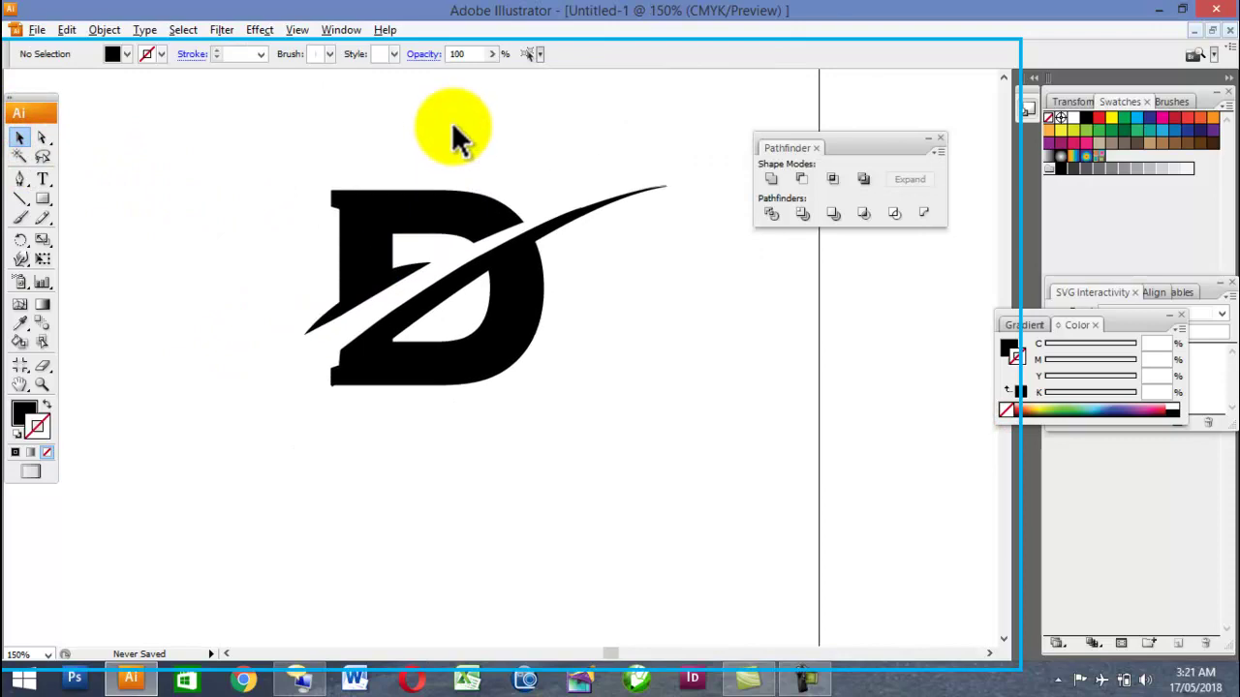
right_click(411, 209)
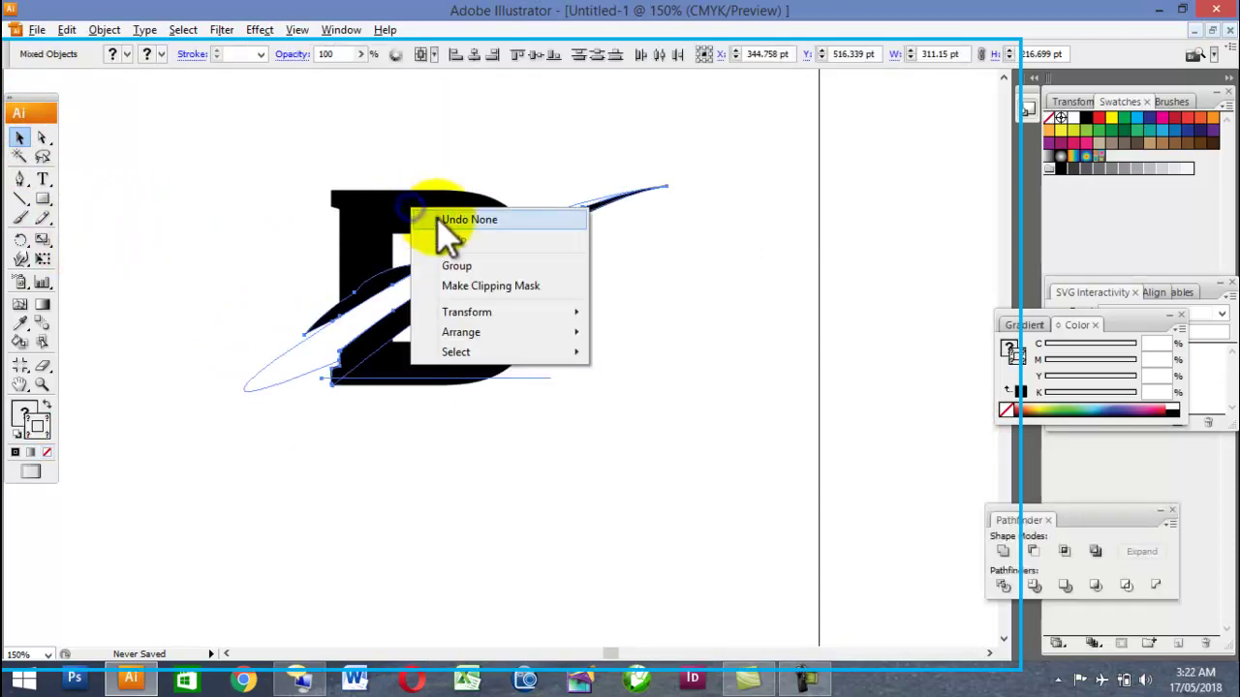
click(104, 30)
click(766, 462)
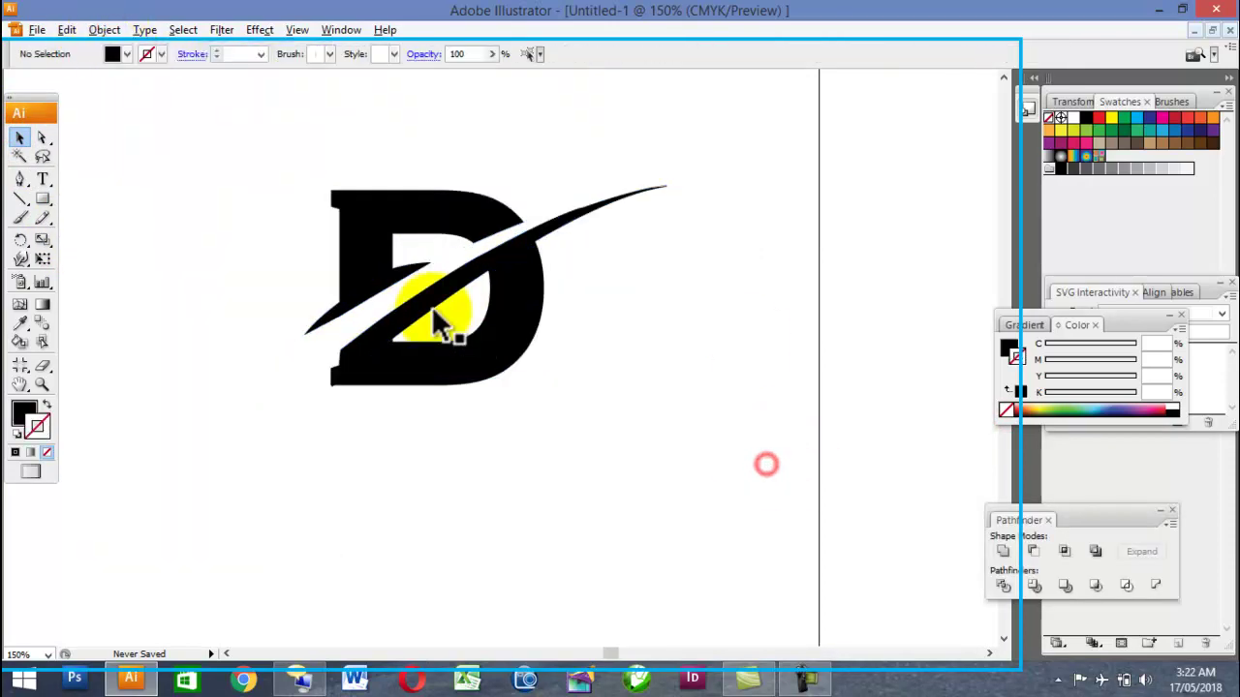
- Try to trim all the overlapping logo shapes with the Pathfinder, and undo the attempt
drag(220, 120, 881, 500)
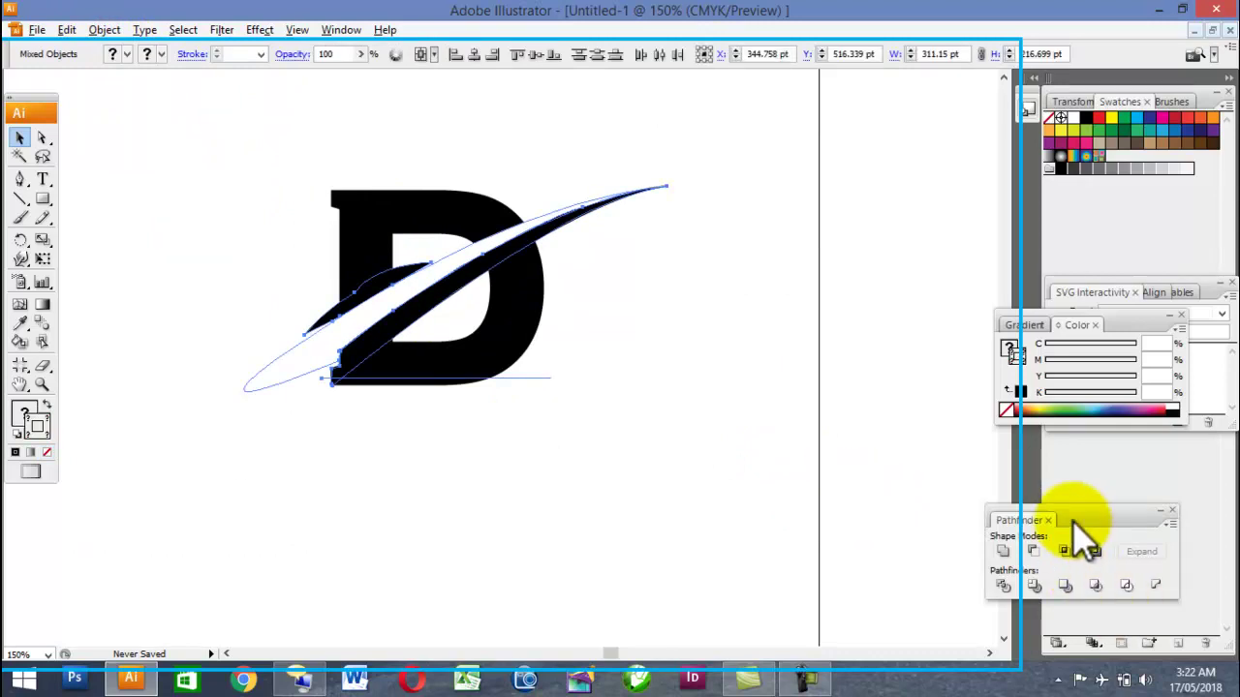
click(1034, 585)
click(638, 438)
click(381, 235)
click(409, 378)
click(360, 219)
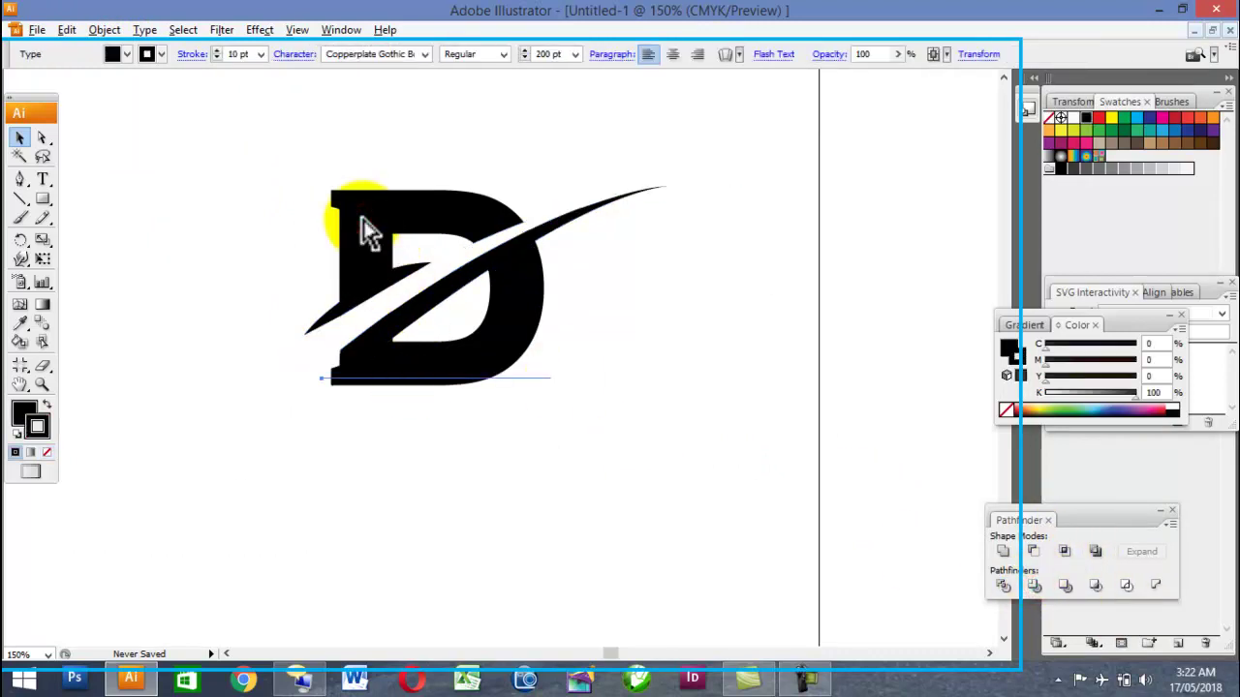
key(ctrl+z)
key(ctrl+z)
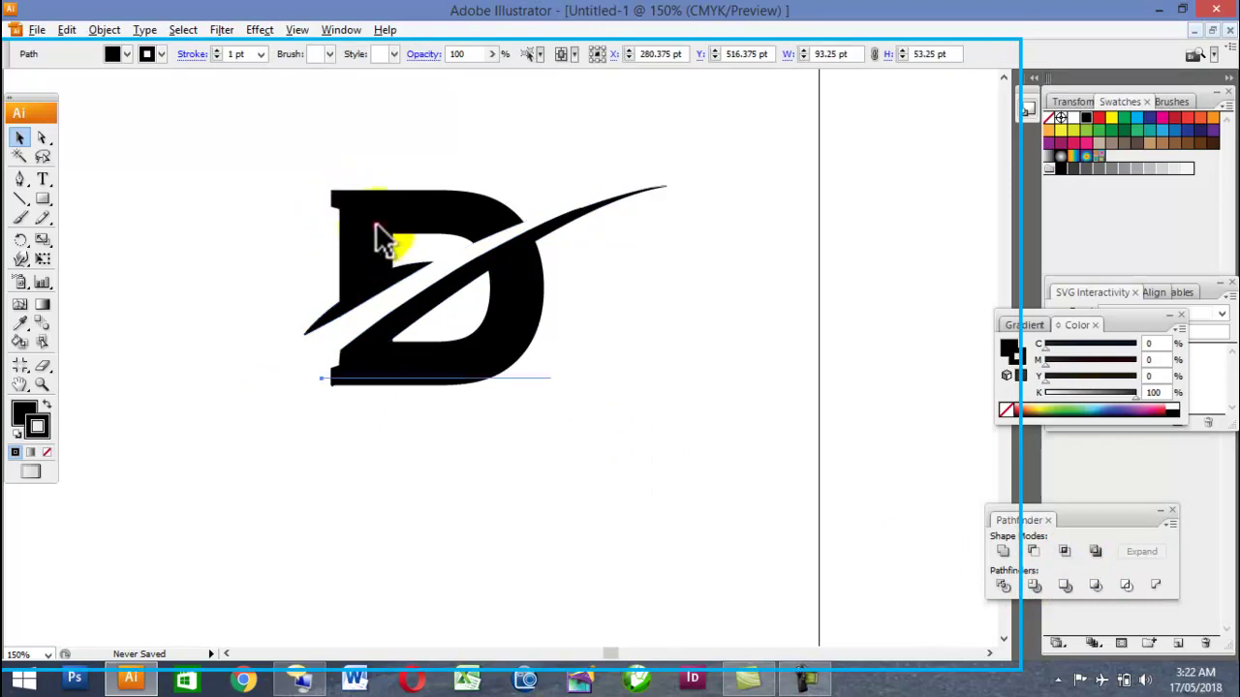
- Try the Pathfinder trim again with all the artwork selected by the Direct Selection tool
click(376, 227)
click(500, 333)
click(44, 136)
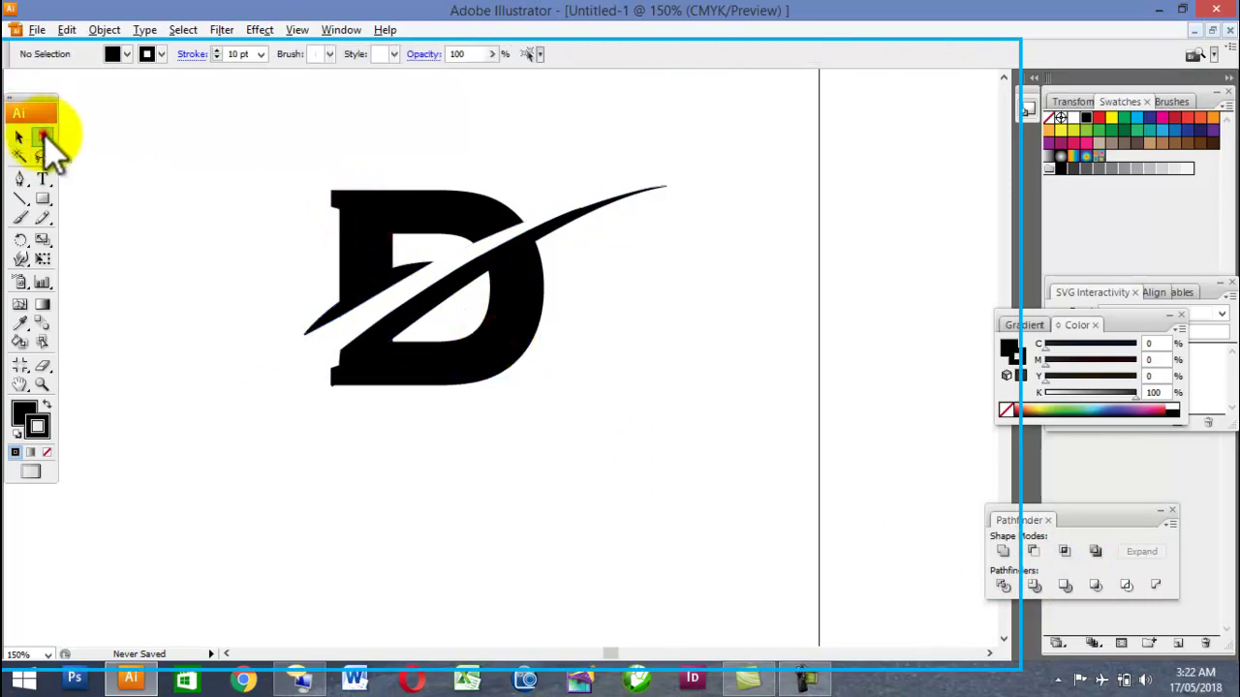
drag(95, 79, 813, 502)
click(1033, 585)
click(703, 465)
- Select the letter D and colour its stroke green (C 75, M 0, Y 100, K 0)
click(427, 209)
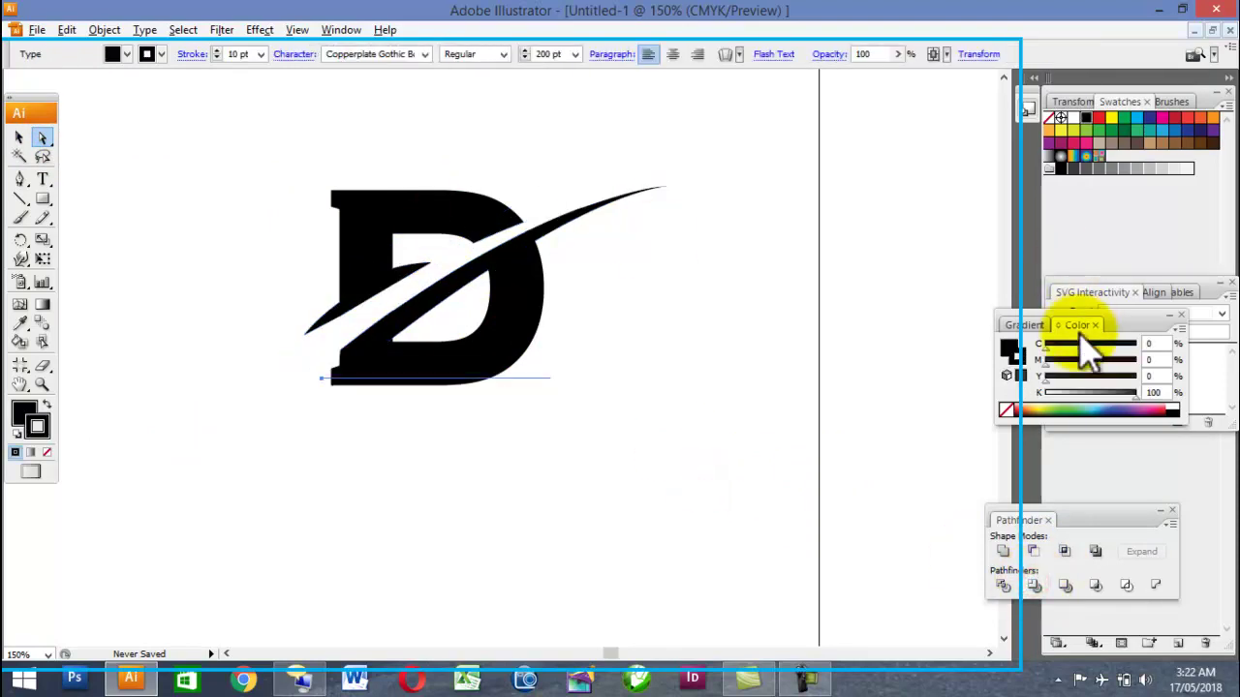
click(1095, 129)
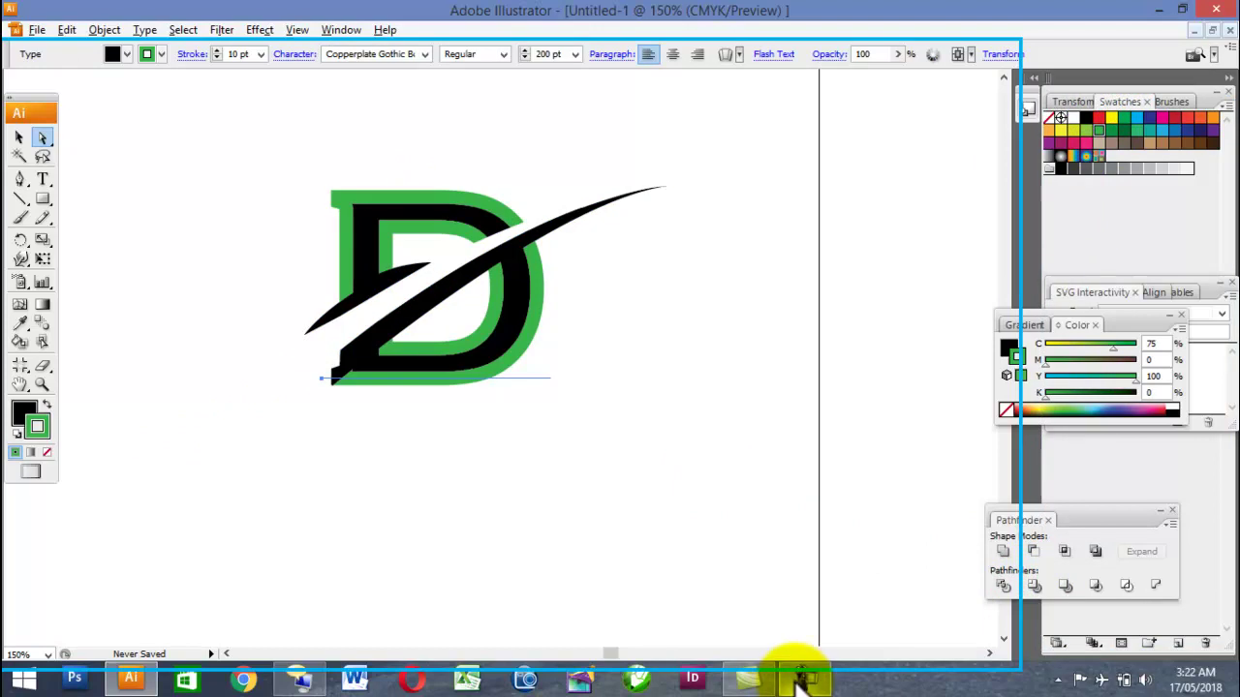
click(794, 678)
click(1190, 587)
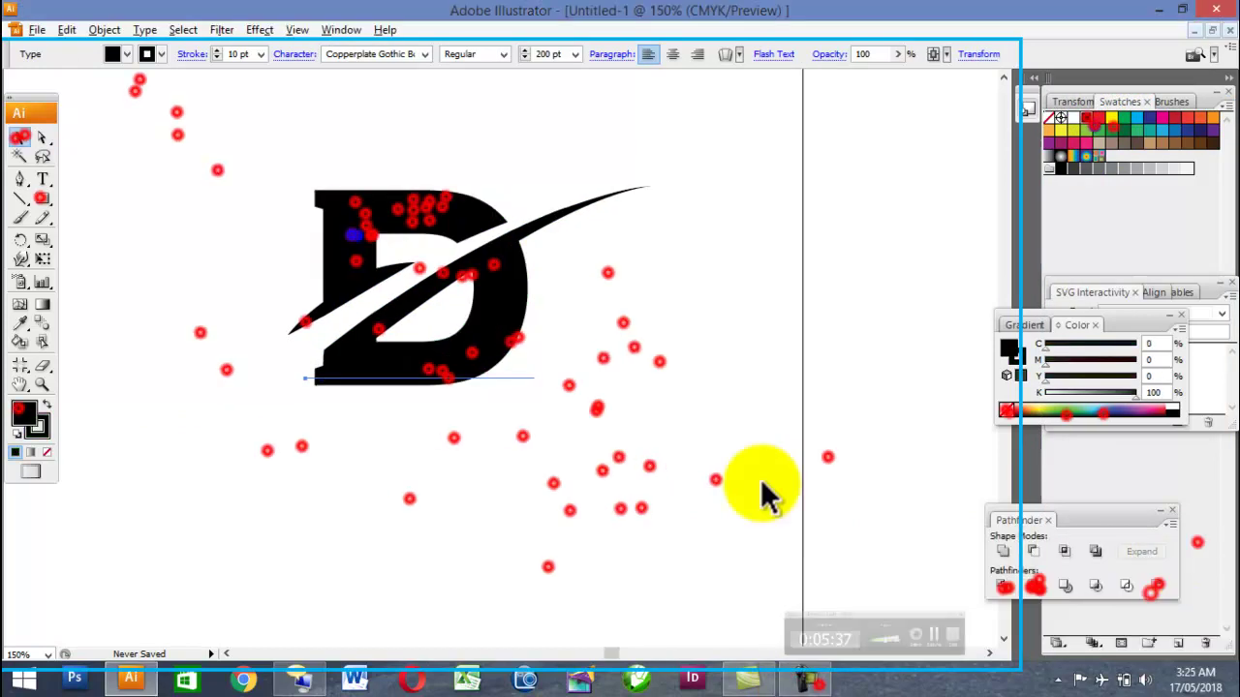
- Select only the letter D, convert its text to outlines, and deselect it
drag(122, 96, 662, 389)
drag(902, 532, 901, 532)
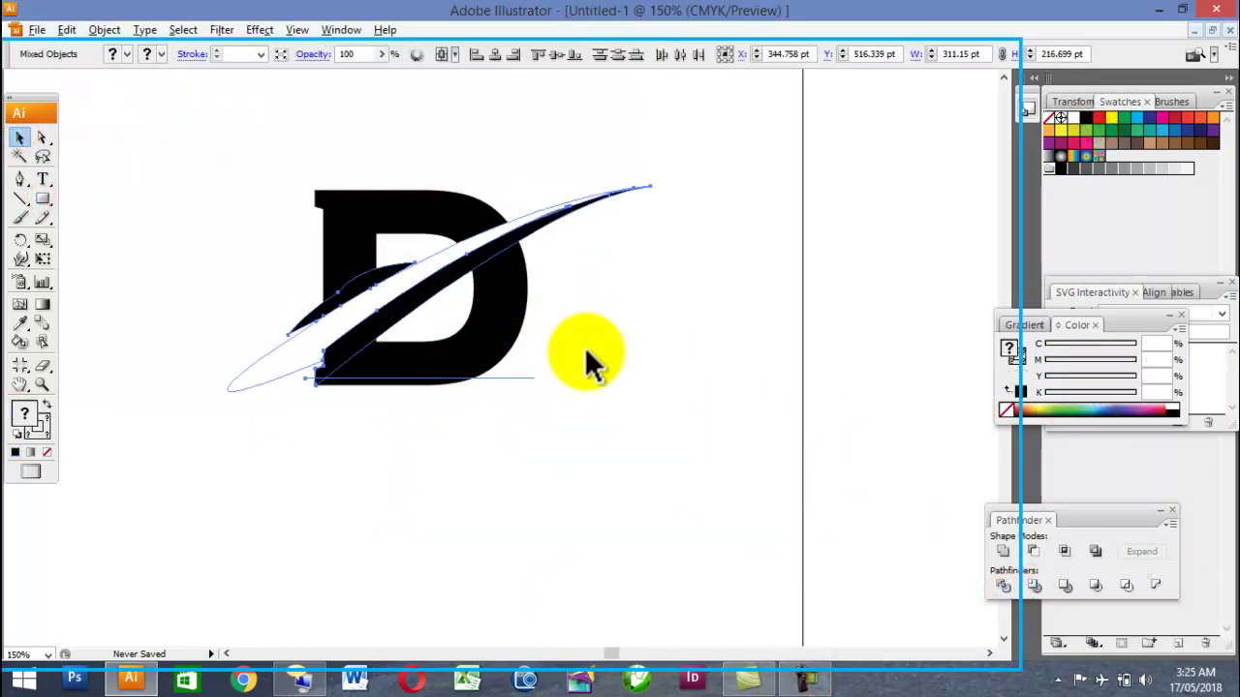
right_click(397, 208)
click(198, 181)
click(422, 207)
right_click(423, 206)
click(494, 326)
click(729, 330)
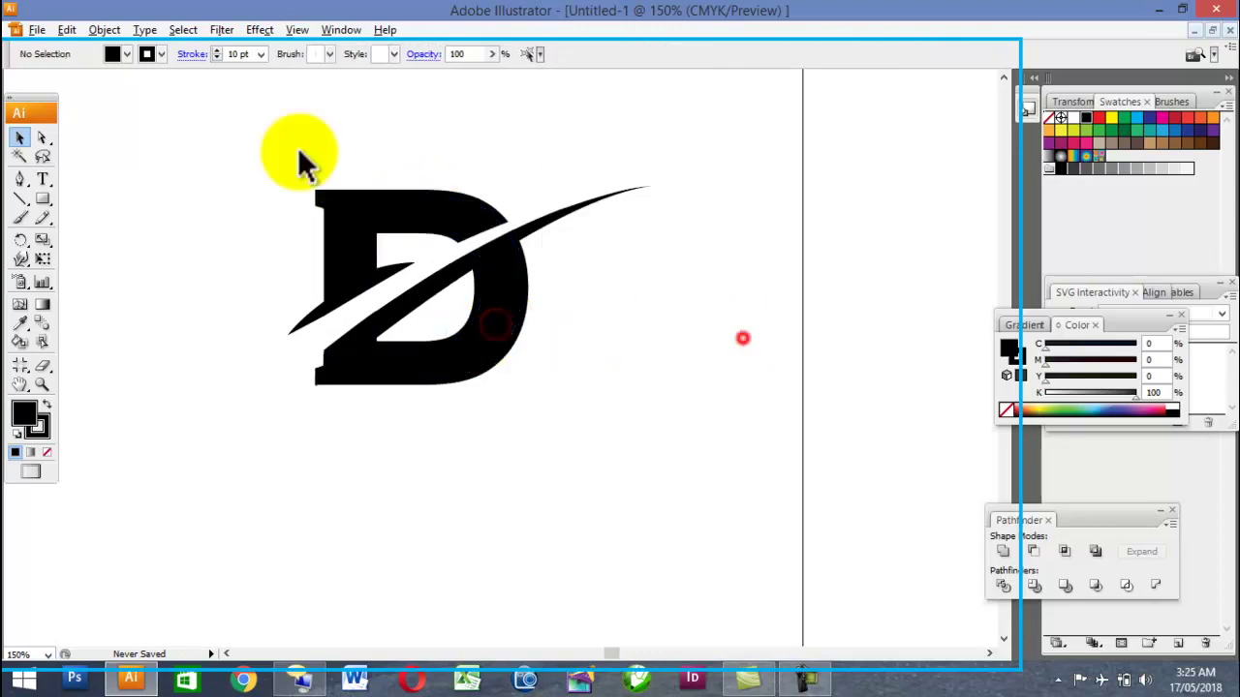
- Trim all the overlapping logo shapes with the Pathfinder and deselect the result
drag(106, 103, 808, 503)
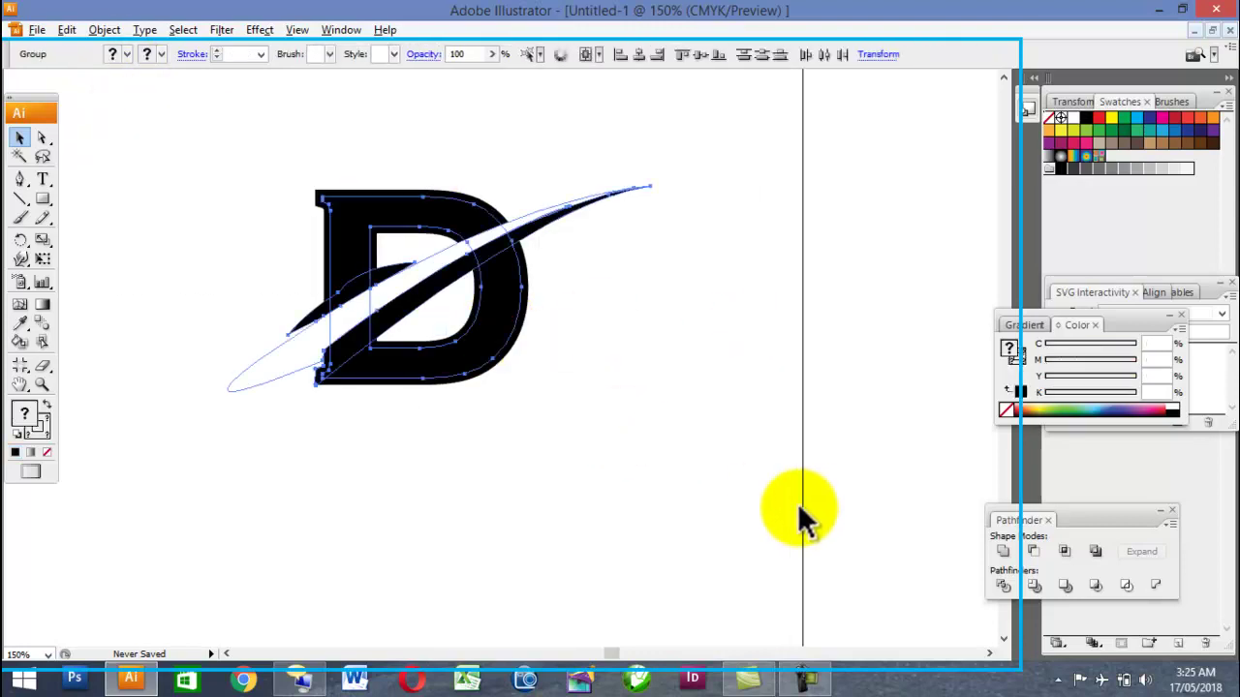
click(1035, 585)
click(714, 469)
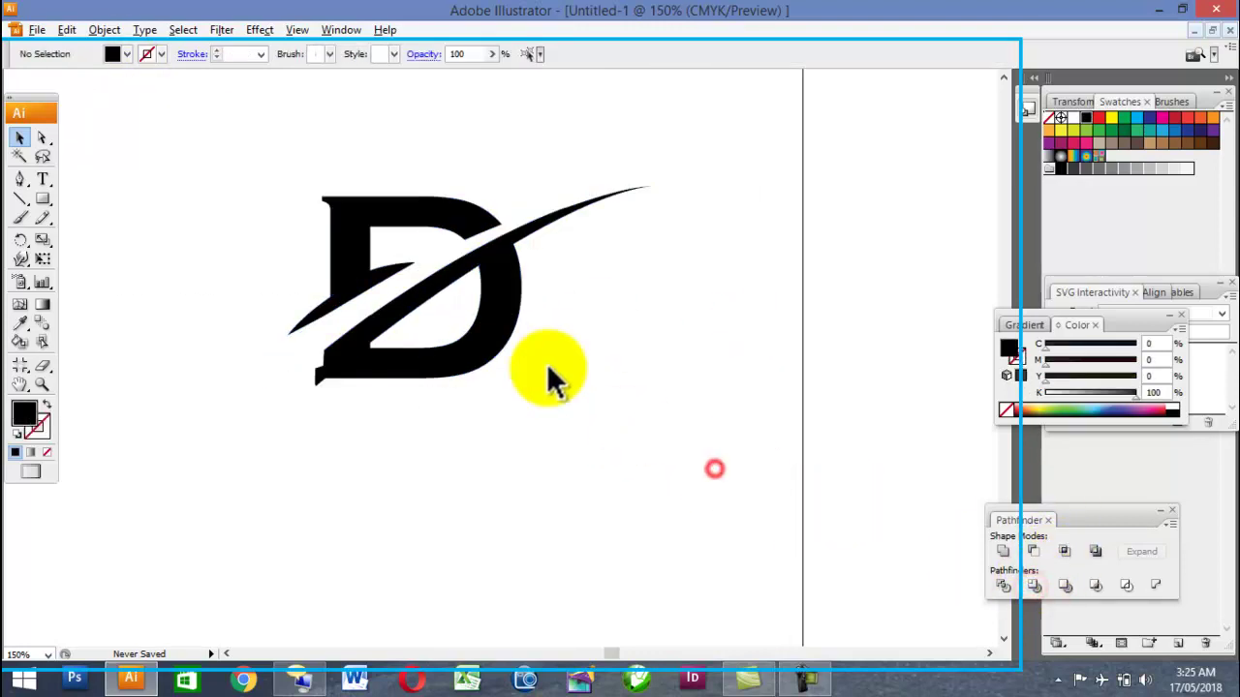
click(500, 327)
click(668, 403)
- Try to fill the whole trimmed logo group with a red swatch, and undo the colour change
click(410, 210)
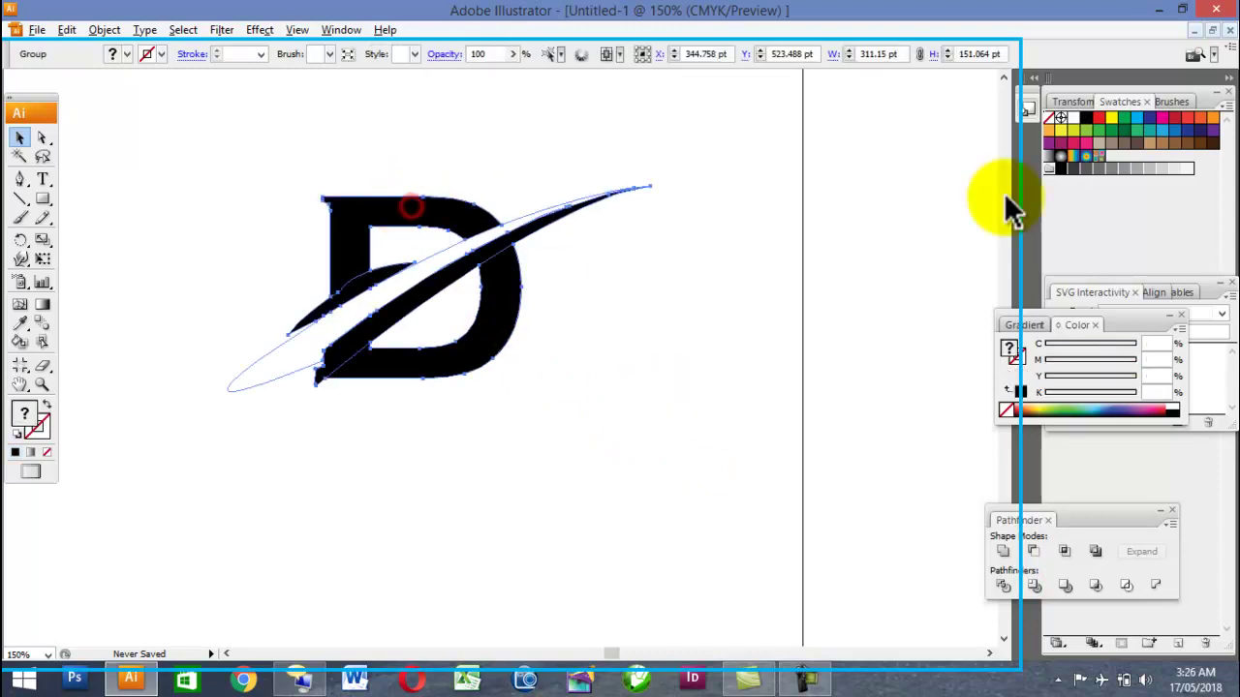
click(1175, 126)
key(ctrl+z)
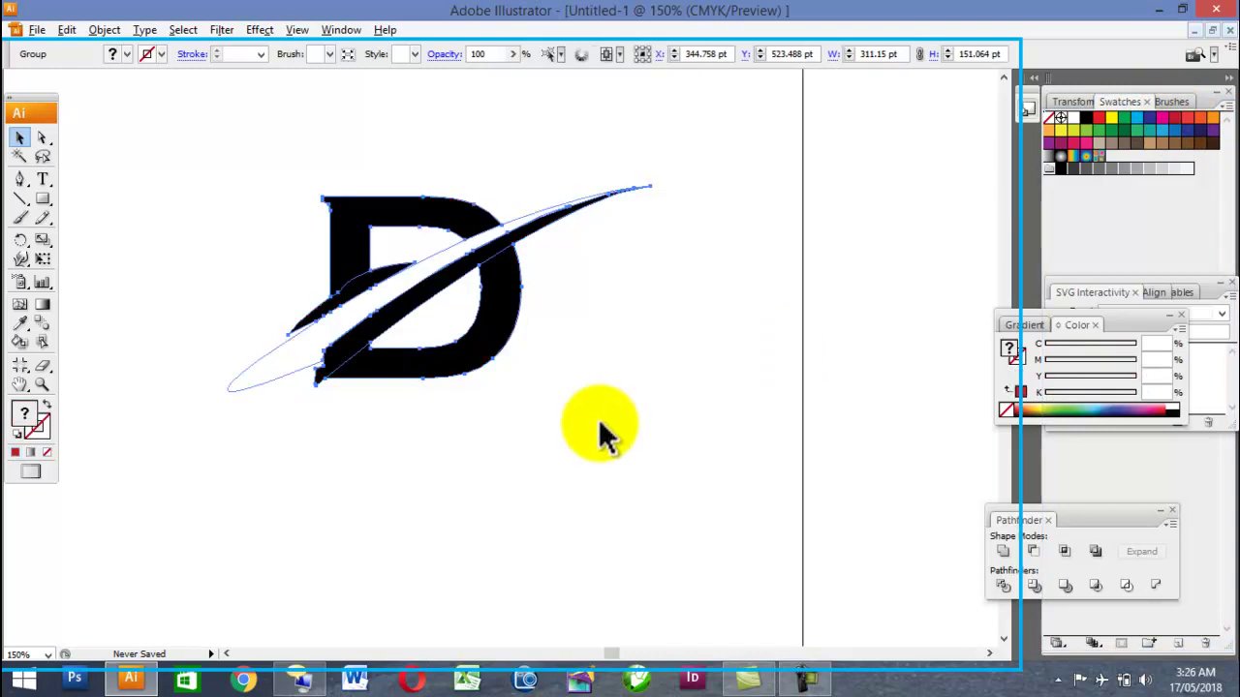
click(103, 124)
click(349, 205)
click(553, 345)
click(501, 340)
click(803, 678)
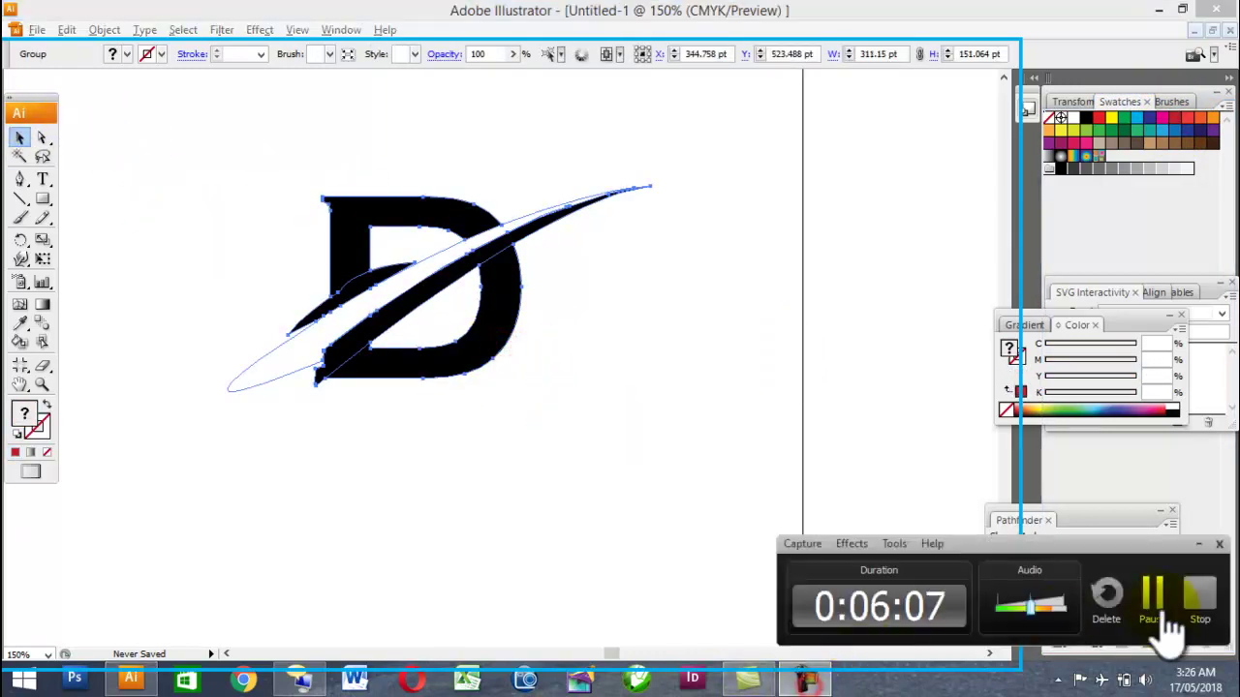
click(1155, 620)
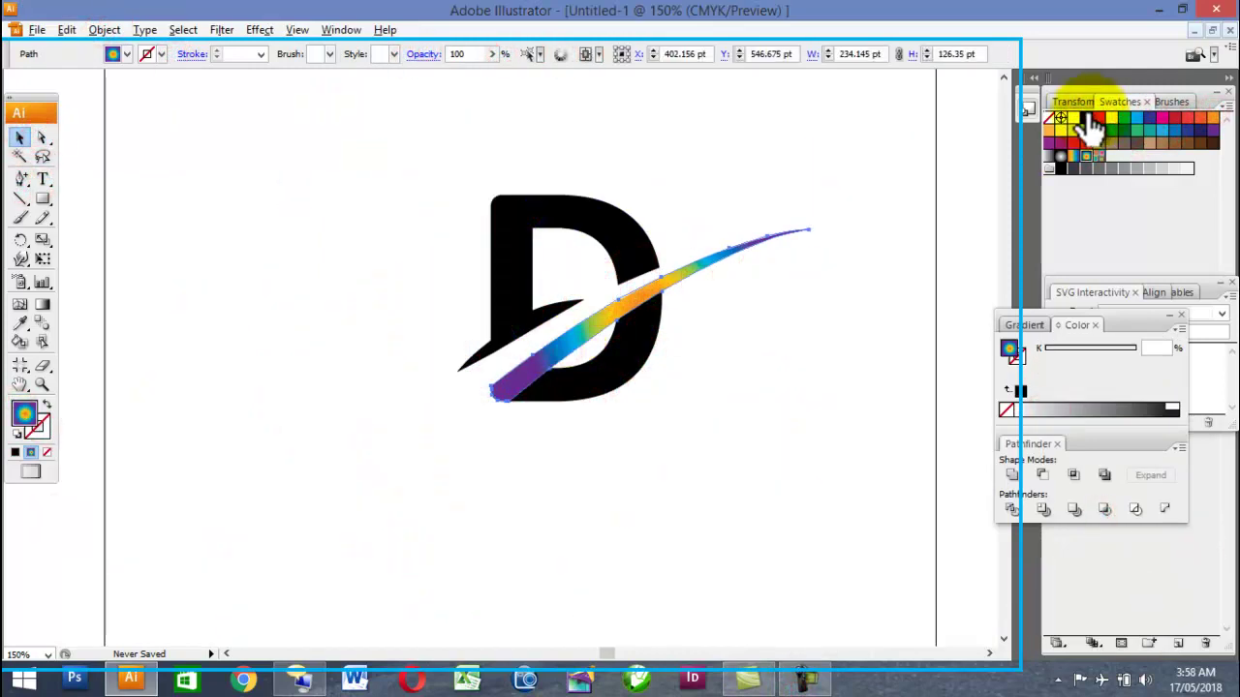
- Fill the long tapered swoosh and the lower part of the letter D with dark grey, and deselect them
click(1087, 118)
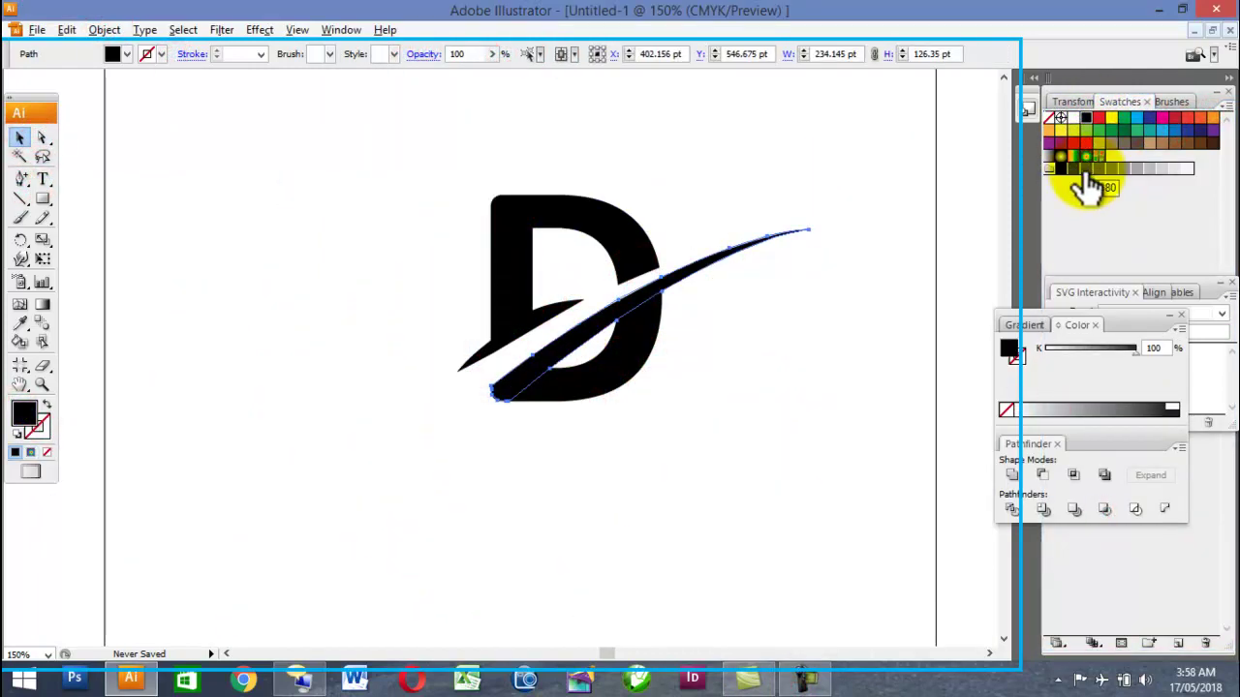
click(1078, 174)
click(565, 385)
click(1068, 174)
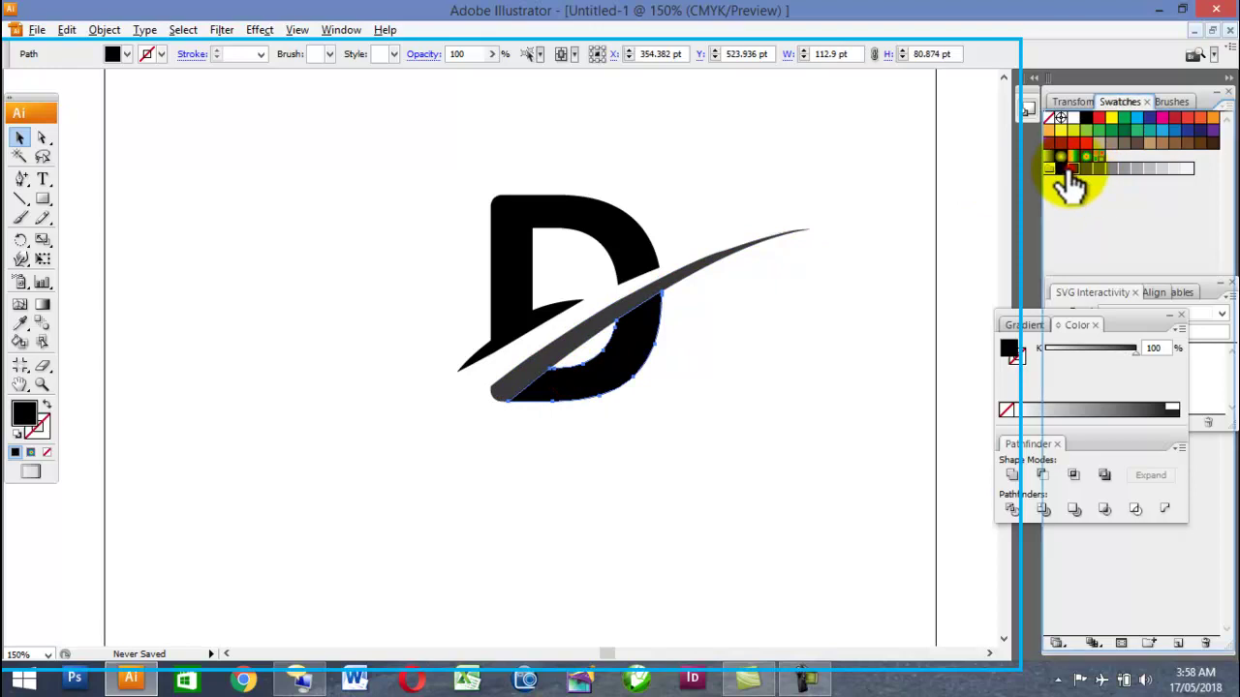
click(733, 349)
- Fill the upper part of the letter D and the small swoosh with dark red (C 15, M 100, Y 90, K 10)
click(637, 245)
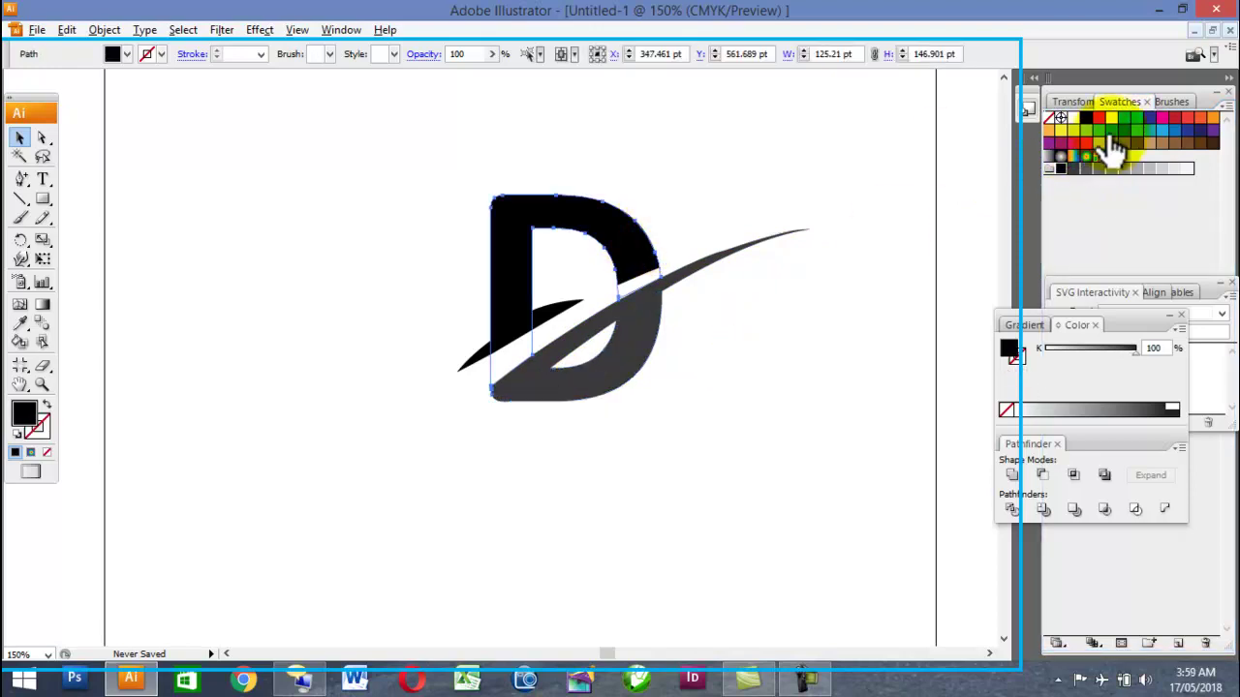
click(1100, 119)
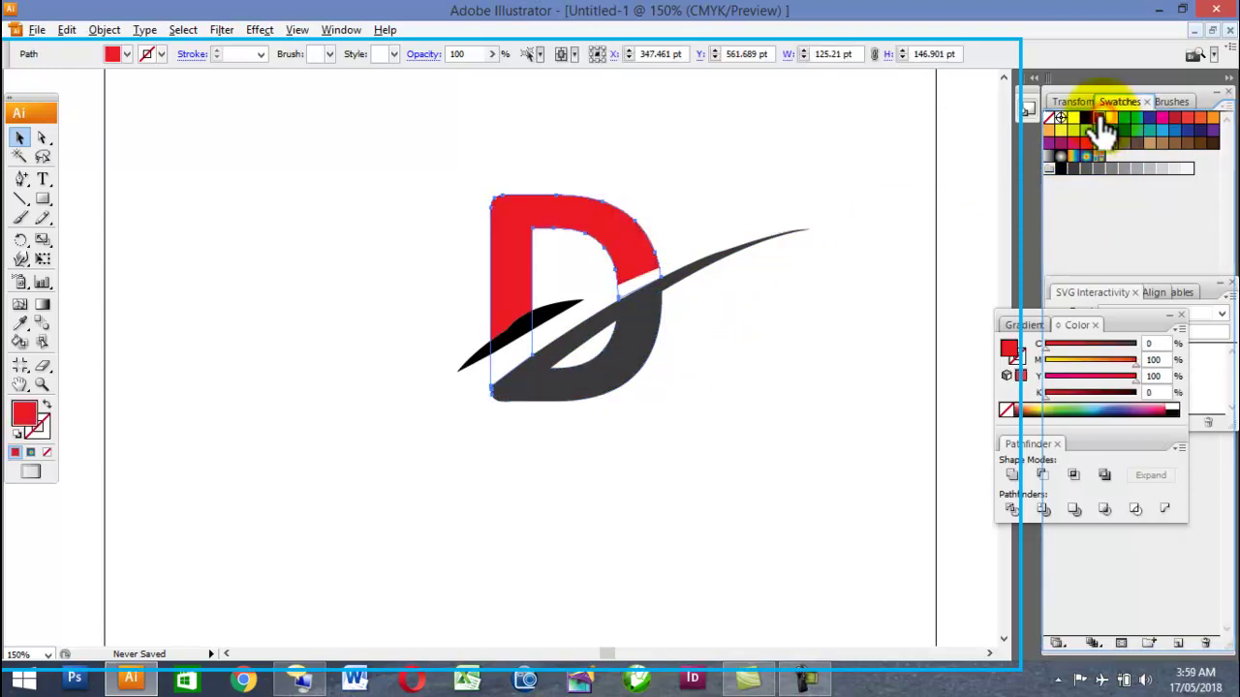
click(1174, 120)
click(879, 251)
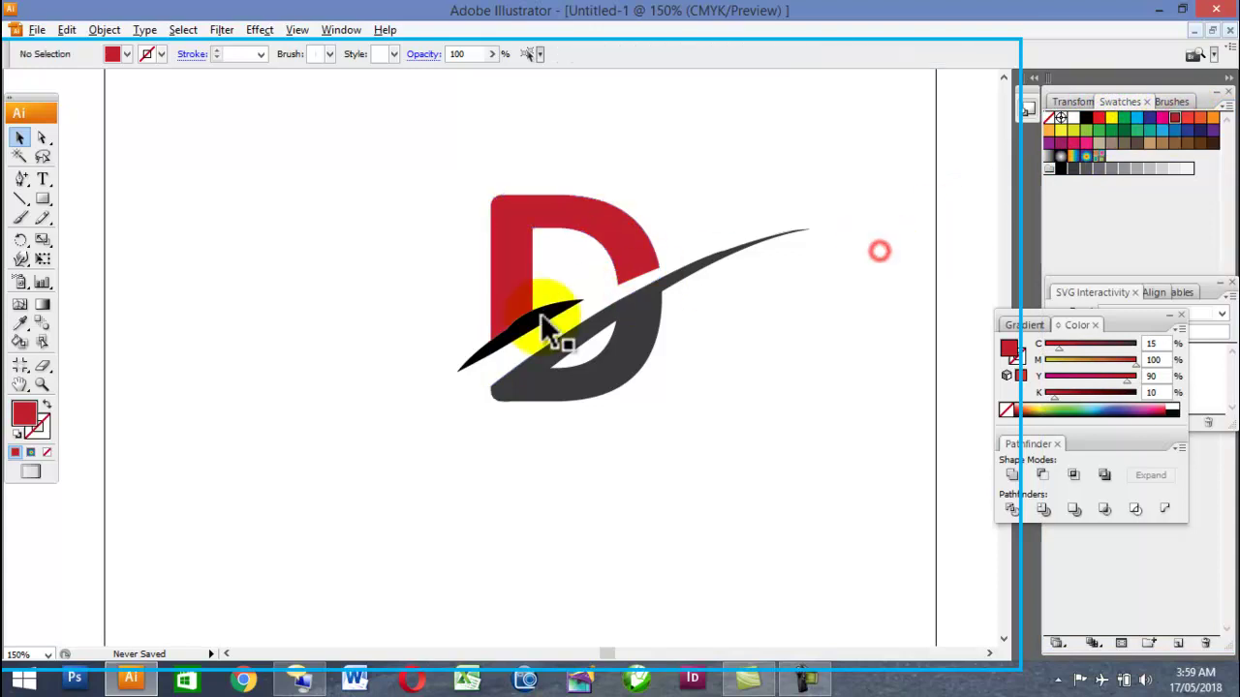
click(590, 306)
click(1173, 118)
click(830, 360)
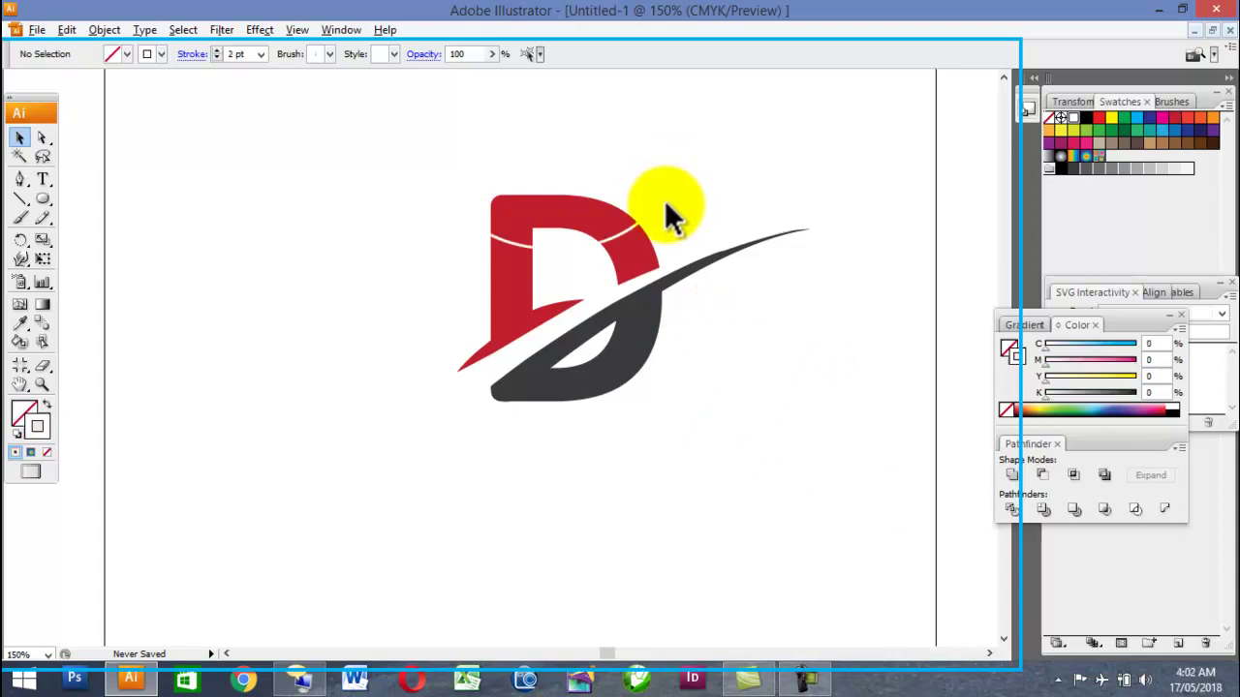
- Set the stroke of the white ellipse crossing the upper part of the D to 5 pt, and deselect it
click(665, 201)
click(652, 211)
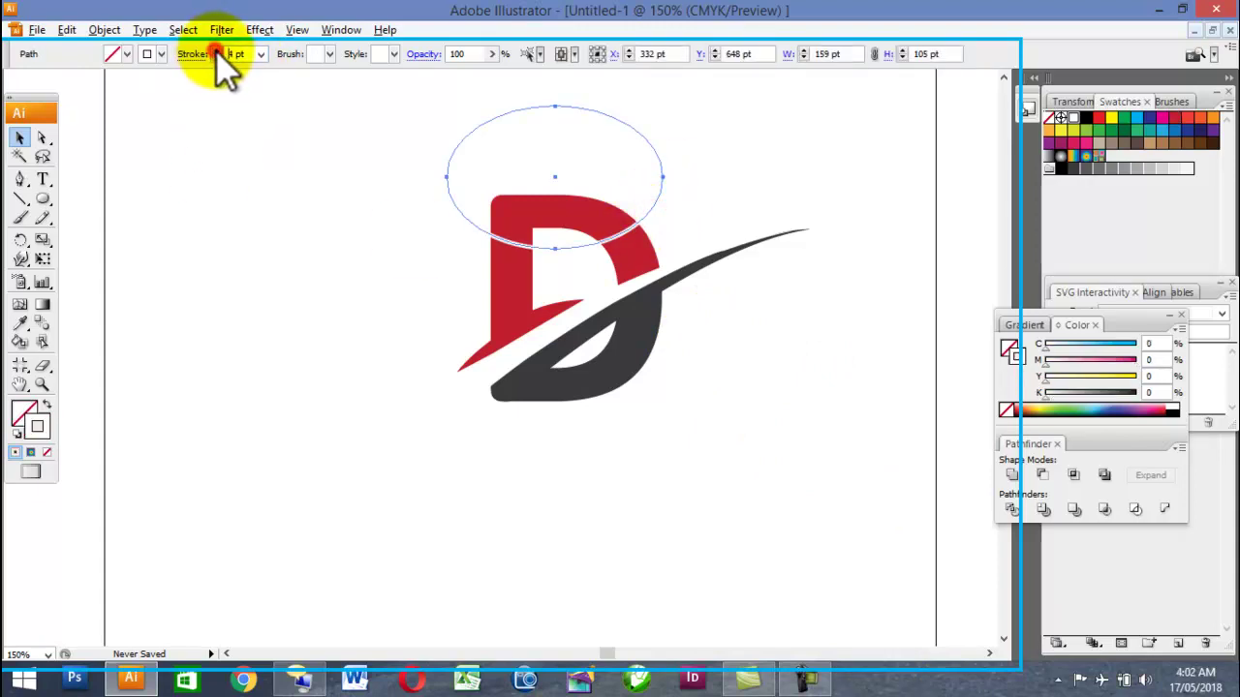
click(216, 57)
click(216, 57)
click(216, 57)
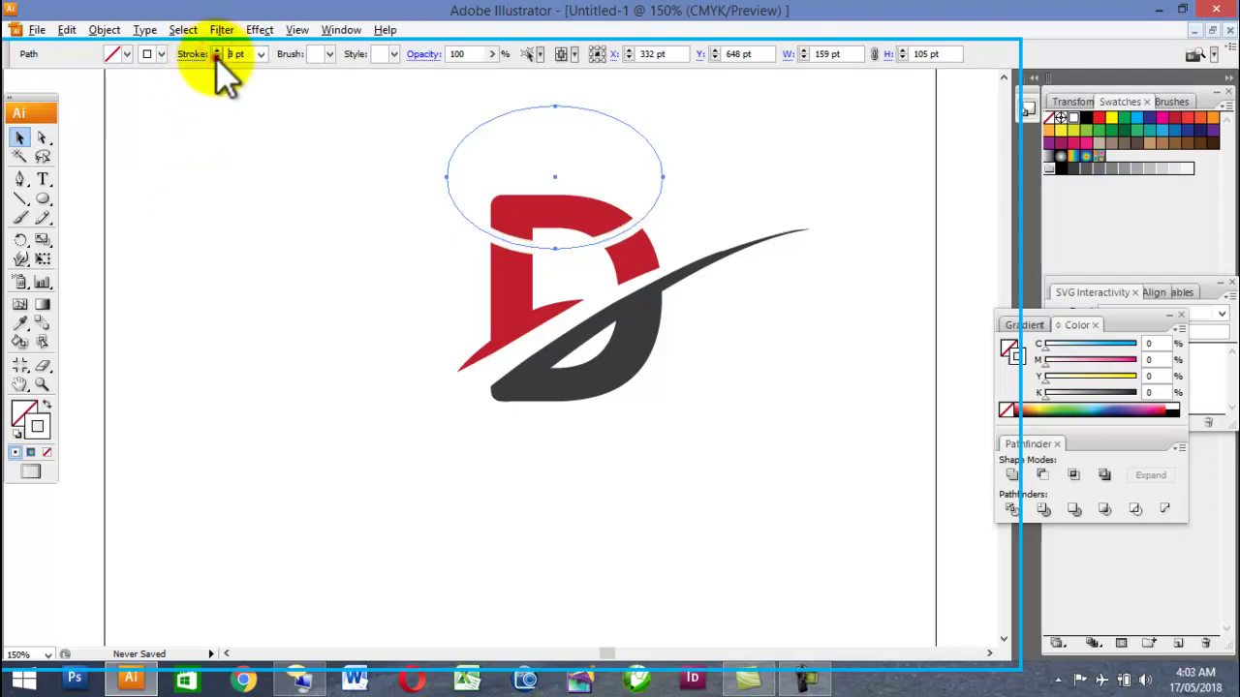
click(249, 54)
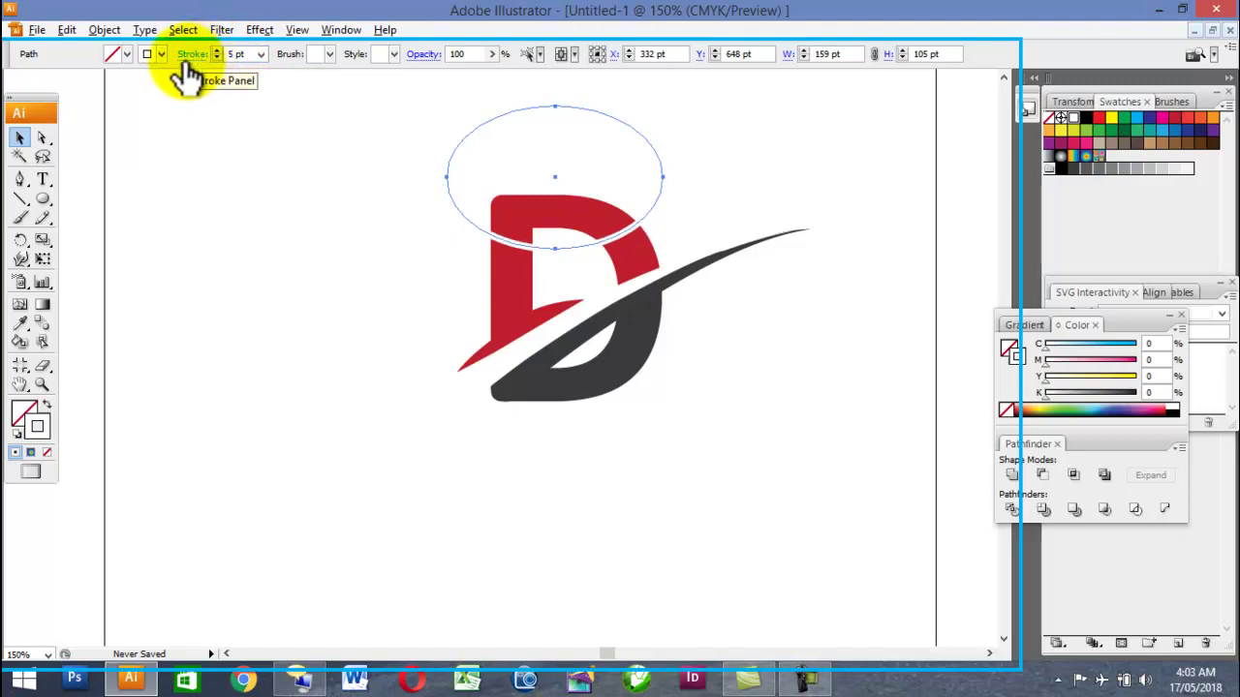
click(315, 271)
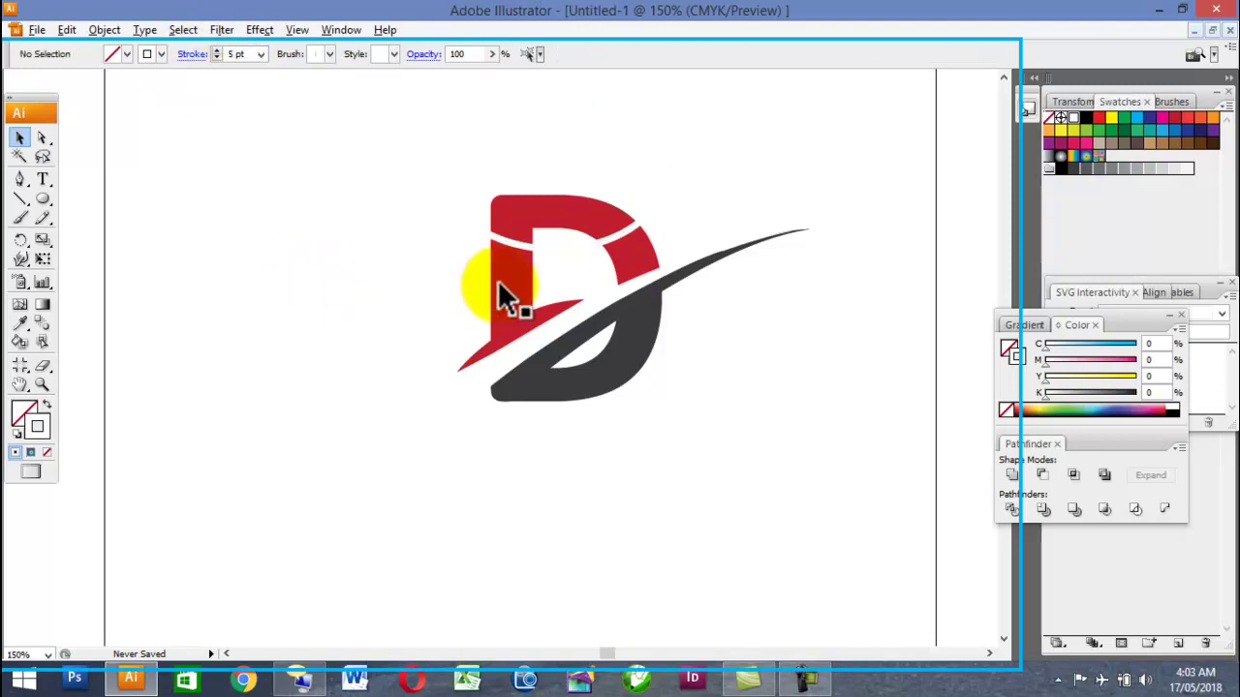
- Move the unfilled white ellipse below the D so its upper arc cuts across the letter's bottom edge
click(256, 184)
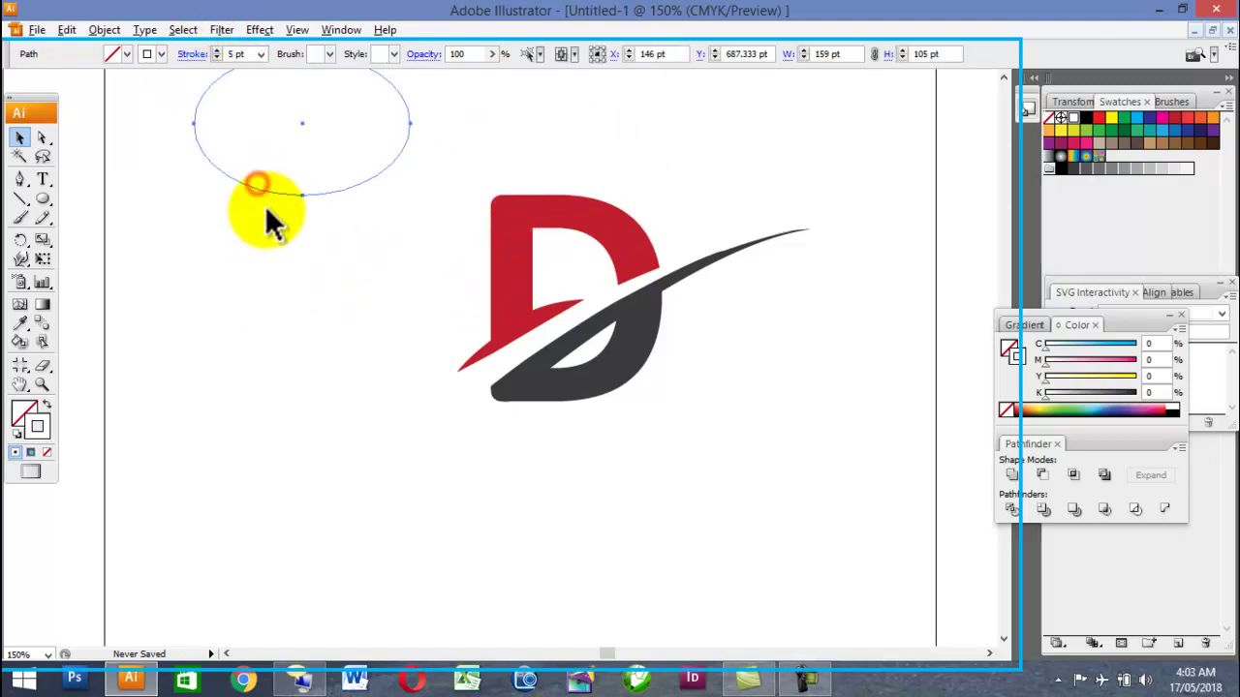
click(287, 193)
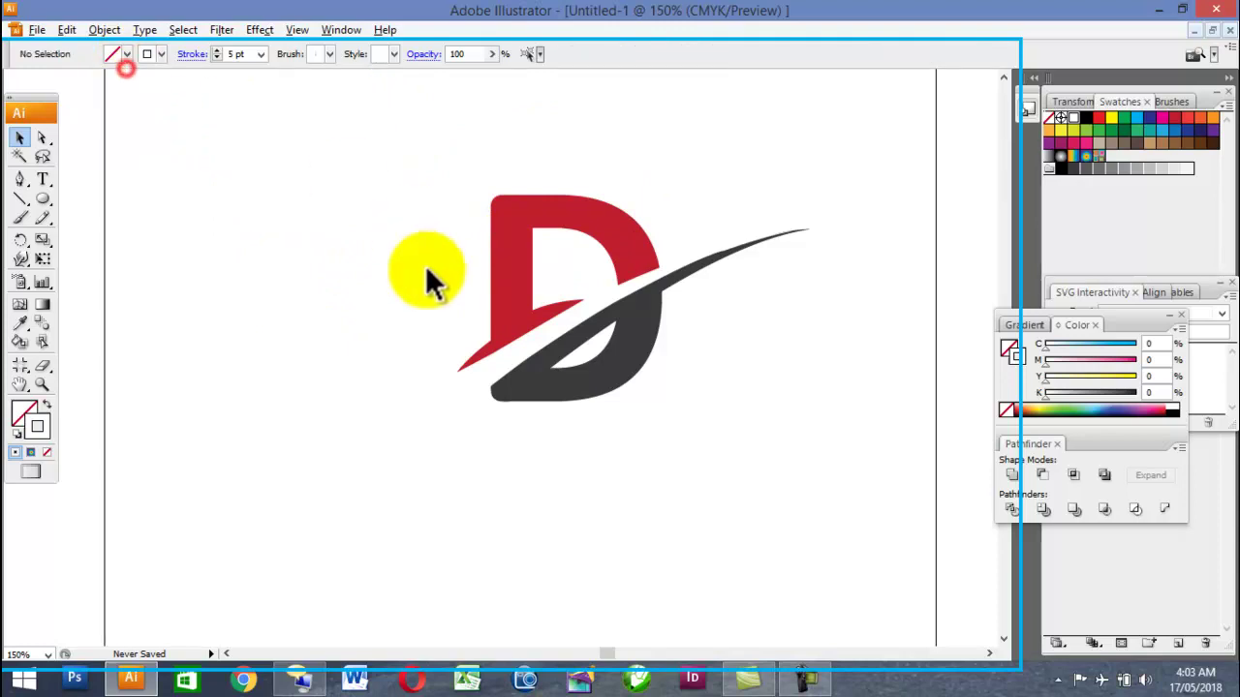
click(199, 113)
mouse_move(302, 123)
mouse_down()
mouse_move(359, 189)
mouse_move(428, 208)
mouse_move(625, 408)
mouse_move(669, 418)
mouse_move(554, 456)
mouse_up()
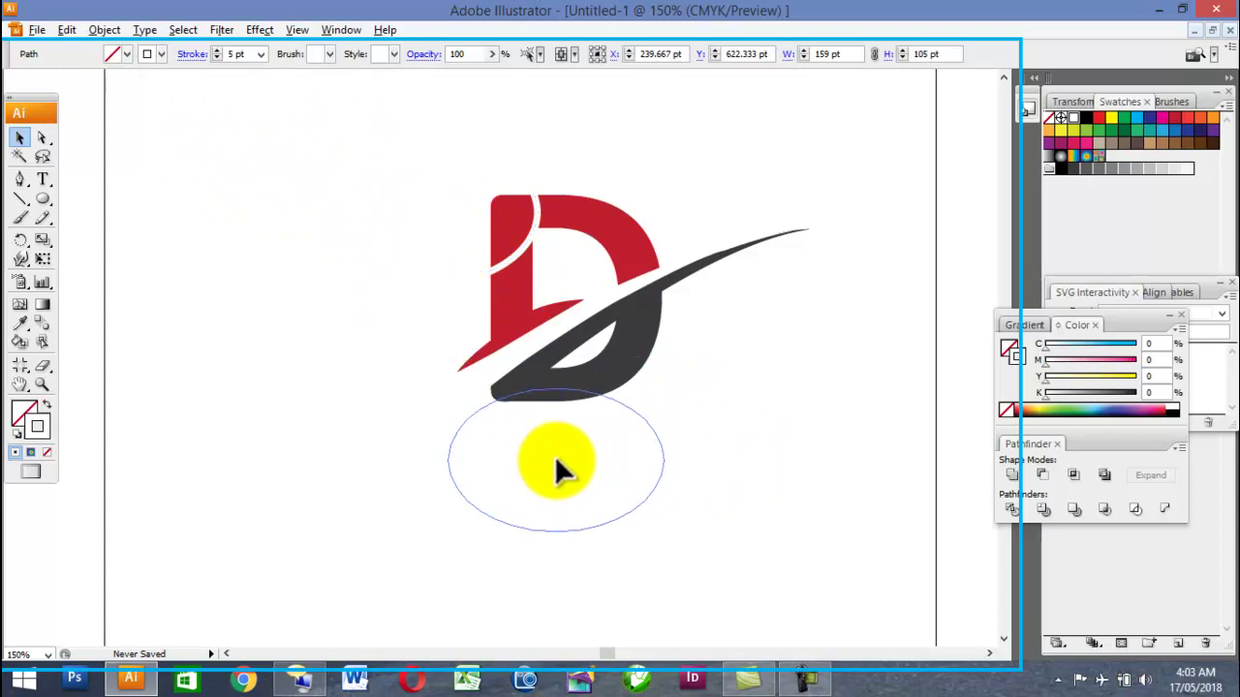
click(762, 414)
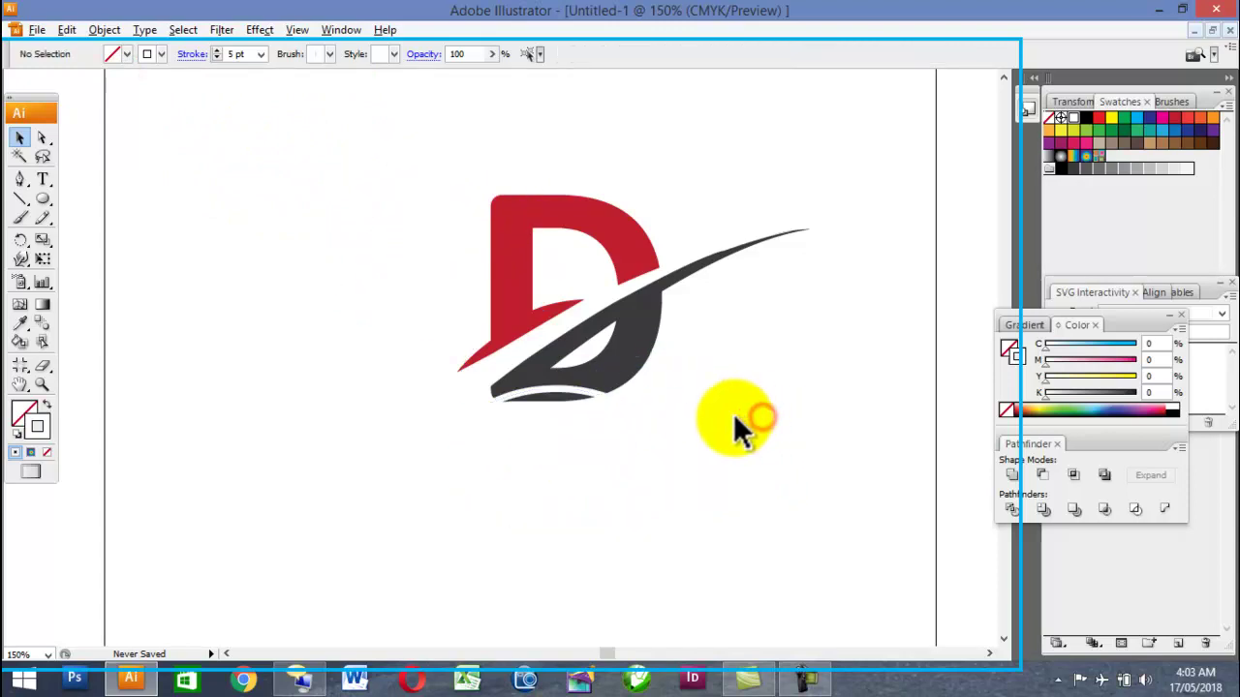
- Select the dark grey lower part of the letter D under the white arc
click(521, 395)
click(486, 420)
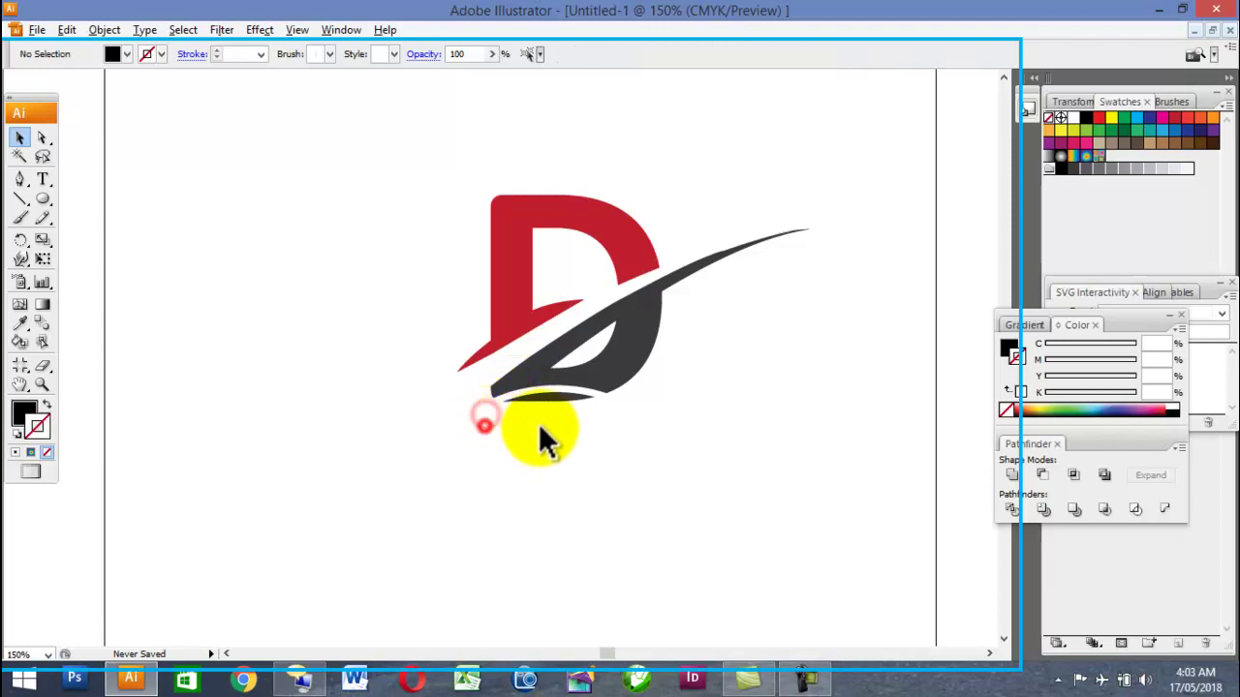
click(581, 396)
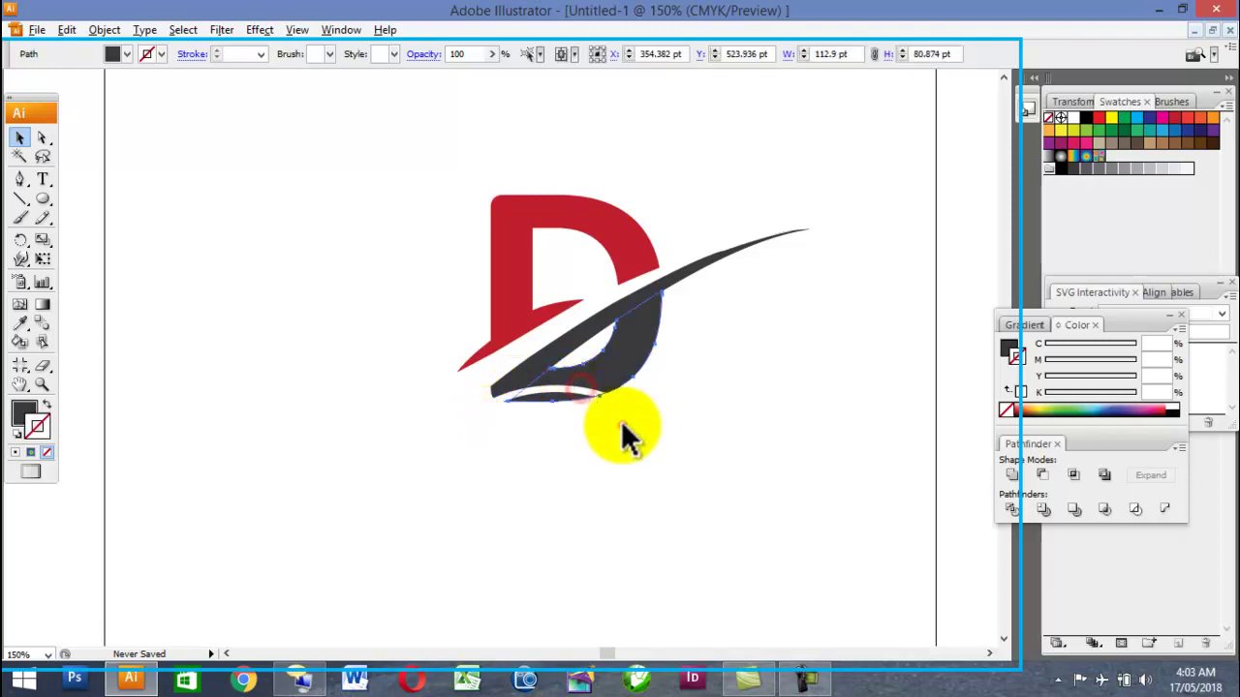